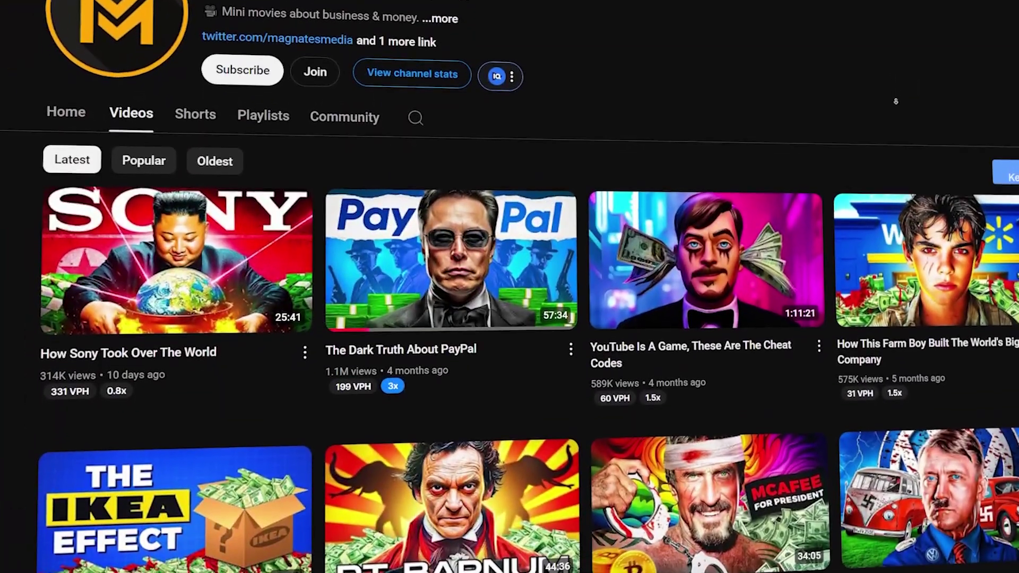
pyautogui.scroll(-3, 899, 108)
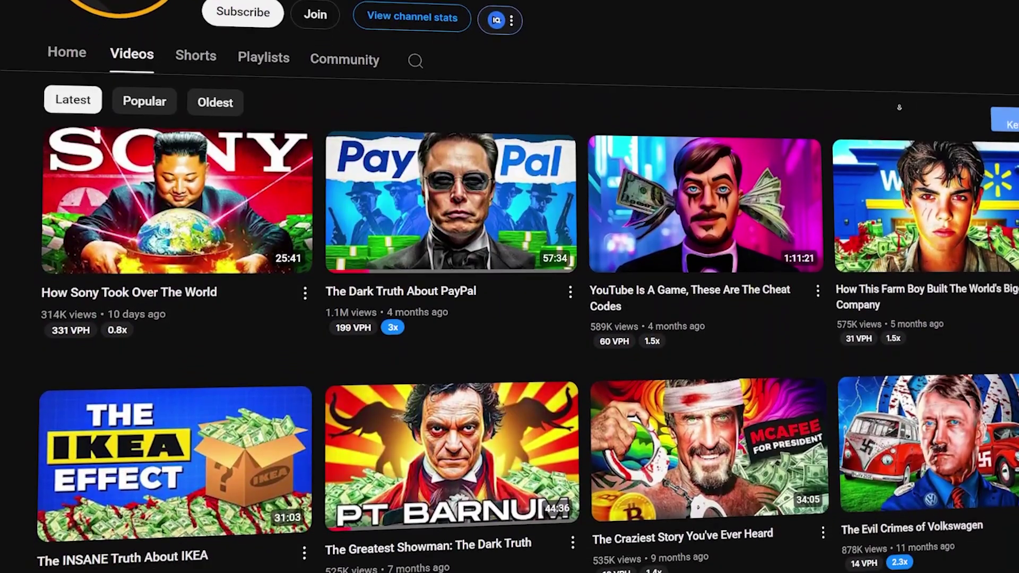
pyautogui.scroll(-3, 899, 107)
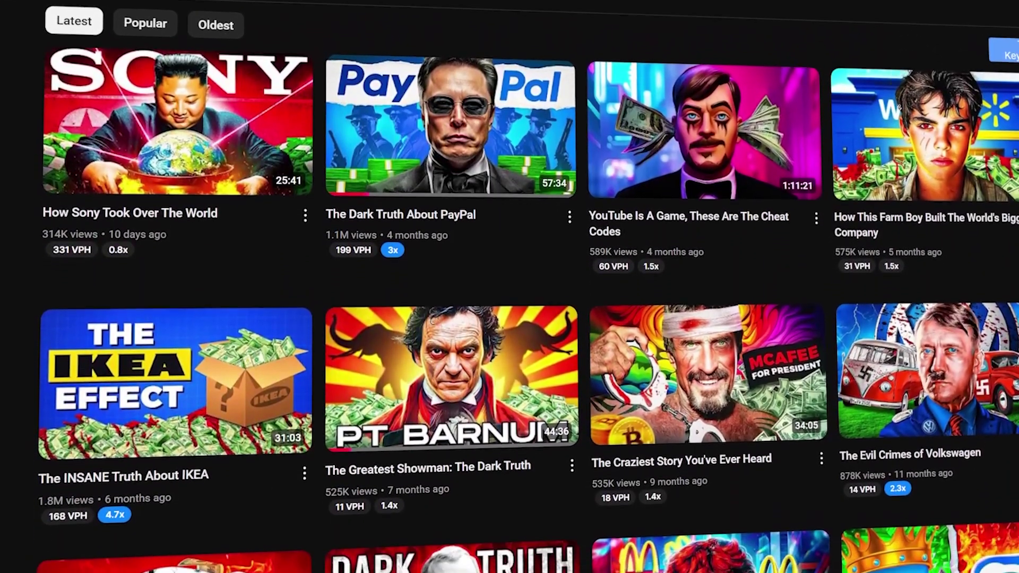
pyautogui.scroll(-3, 899, 108)
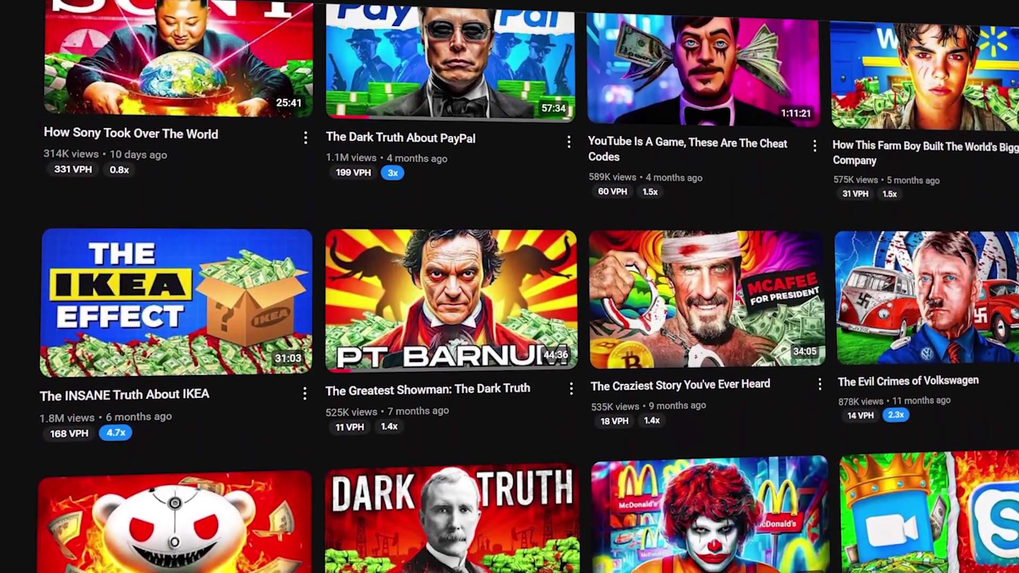
pyautogui.scroll(-5, 901, 110)
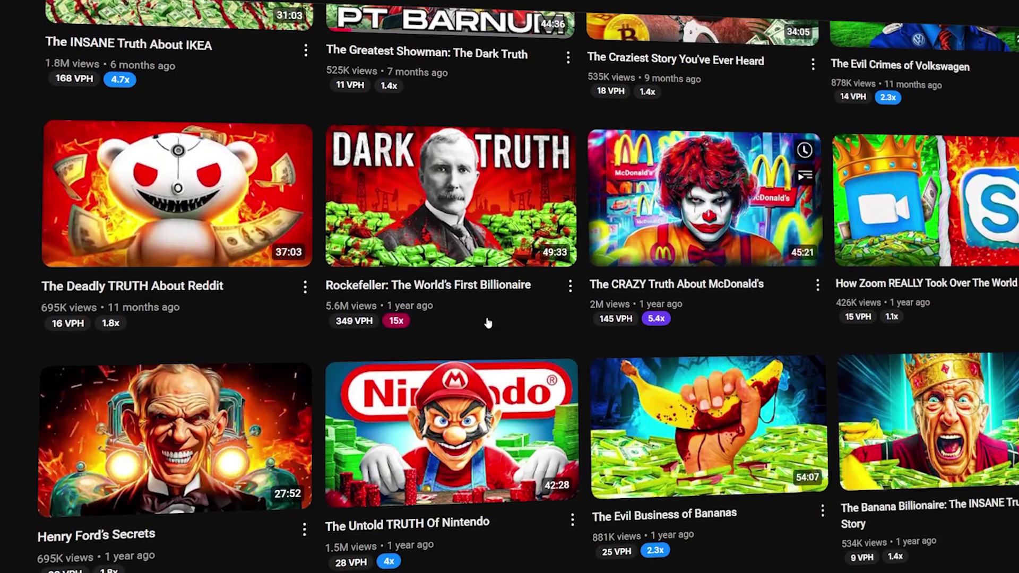
pyautogui.scroll(5, 806, 300)
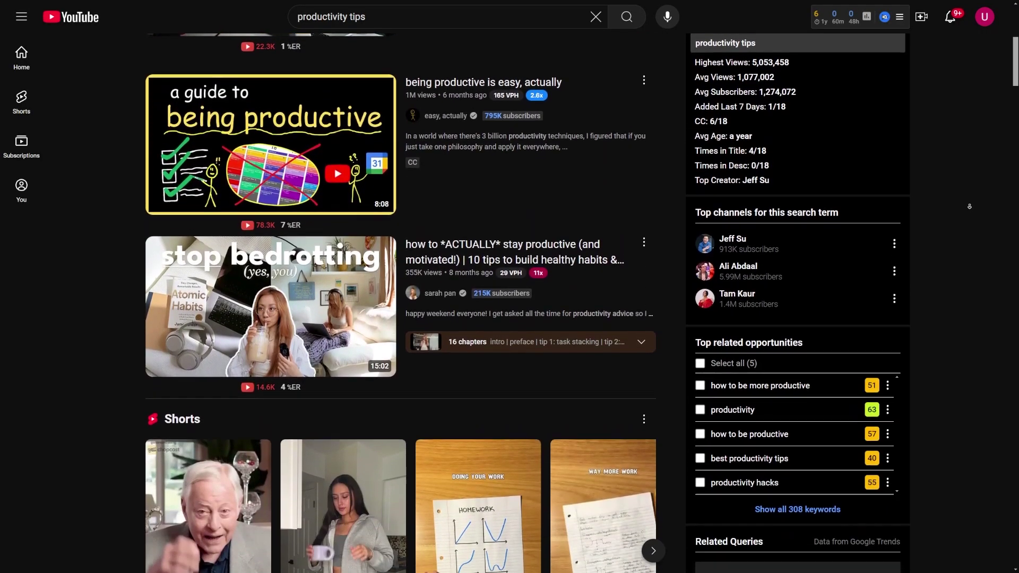
# Step: Review the 'productivity tips' results and vidIQ stats, then remove the search term's trailing space
pyautogui.scroll(-1, 969, 204)
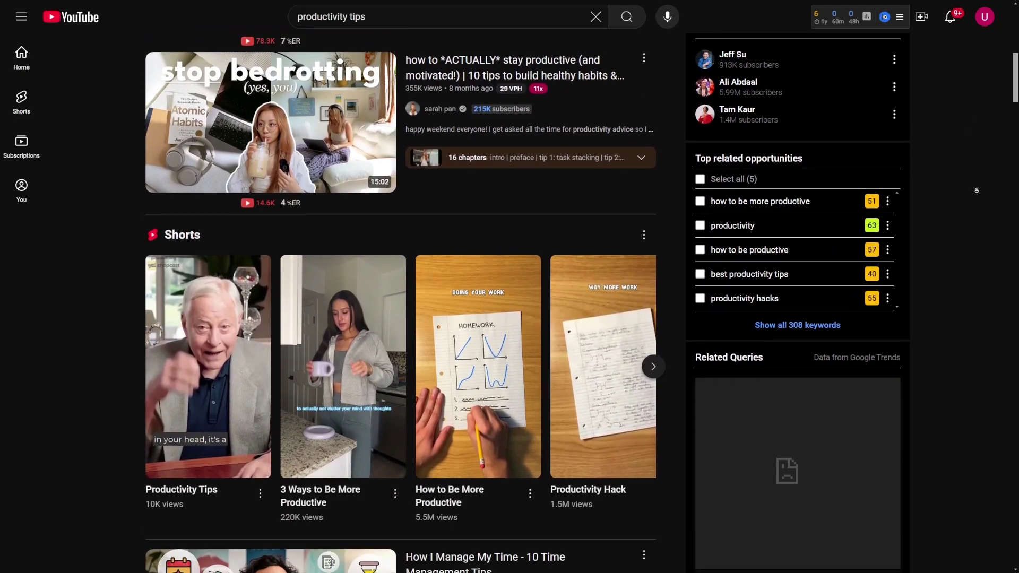
pyautogui.scroll(-1, 978, 194)
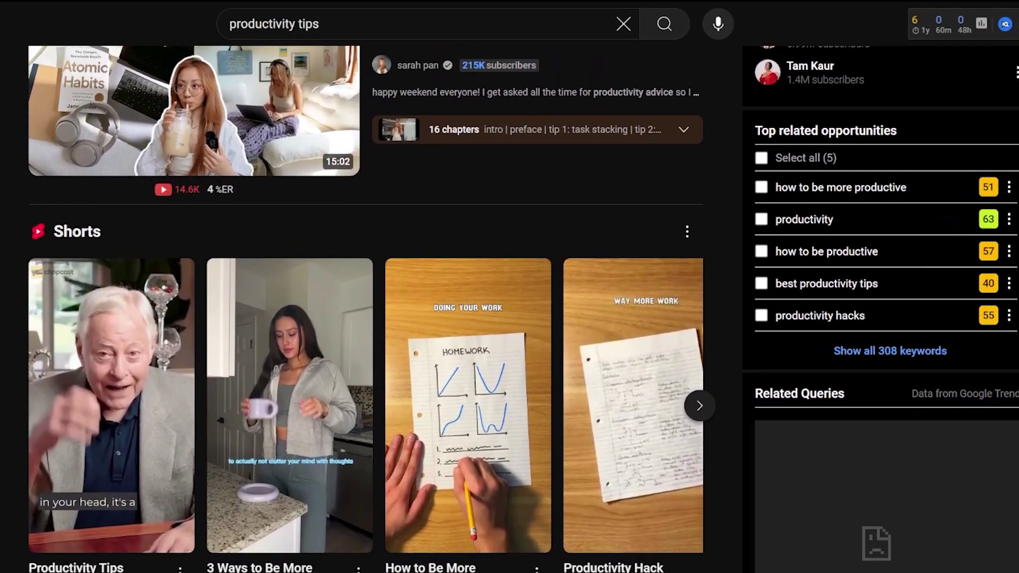
pyautogui.scroll(-2, 509, 297)
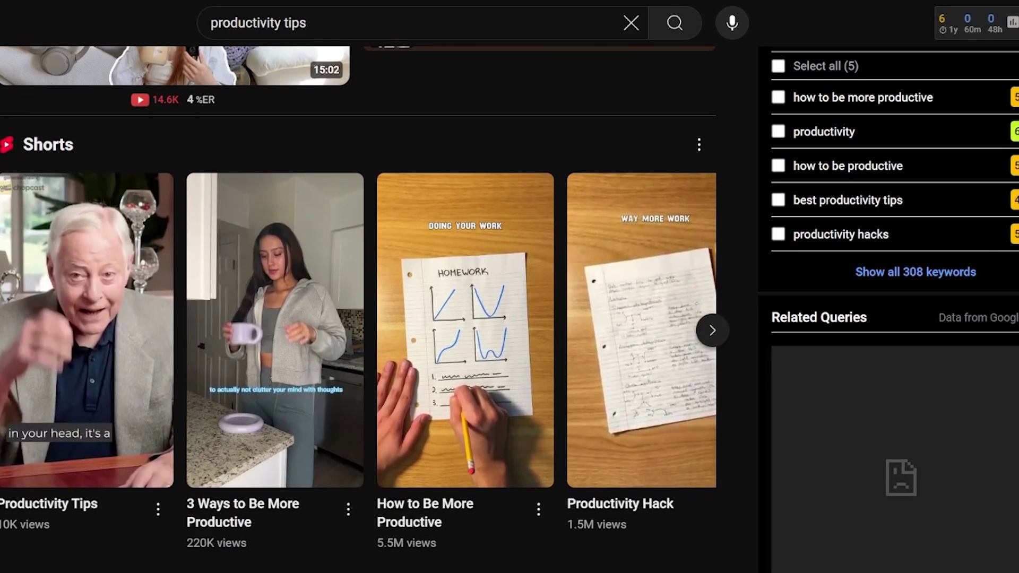
pyautogui.moveTo(307, 22); pyautogui.dragTo(218, 23)
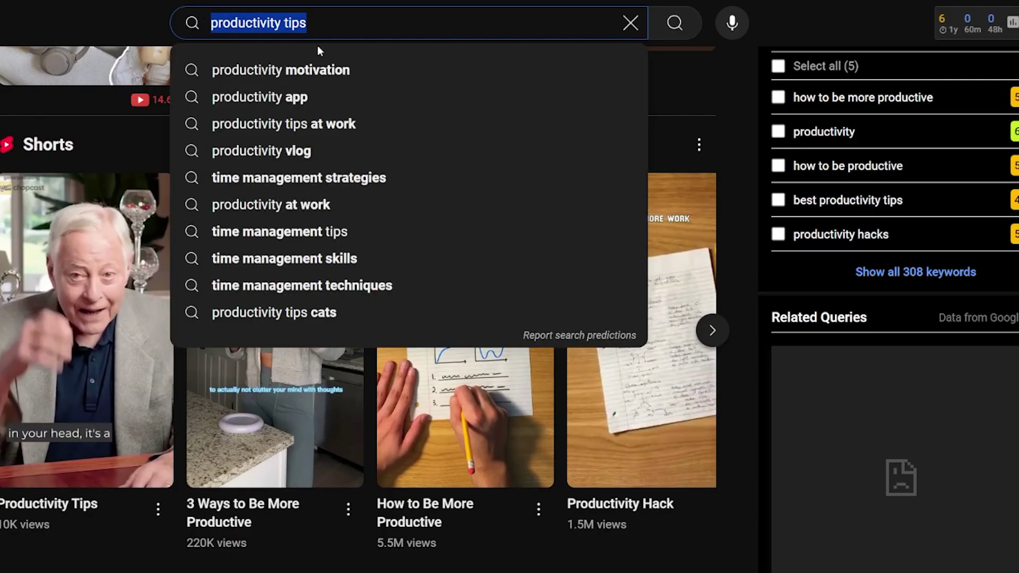
pyautogui.press('BackSpace')
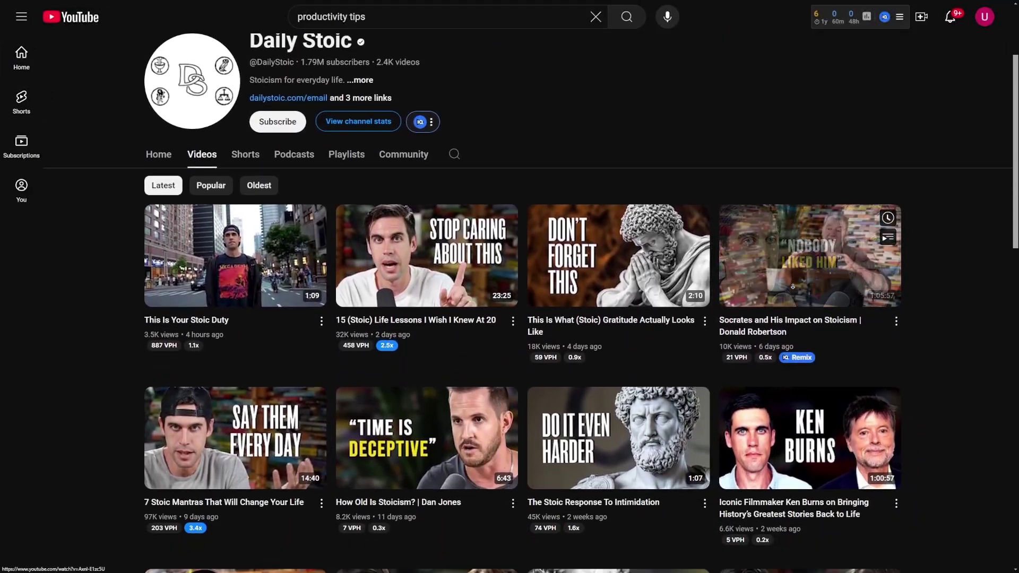
pyautogui.scroll(5, 945, 308)
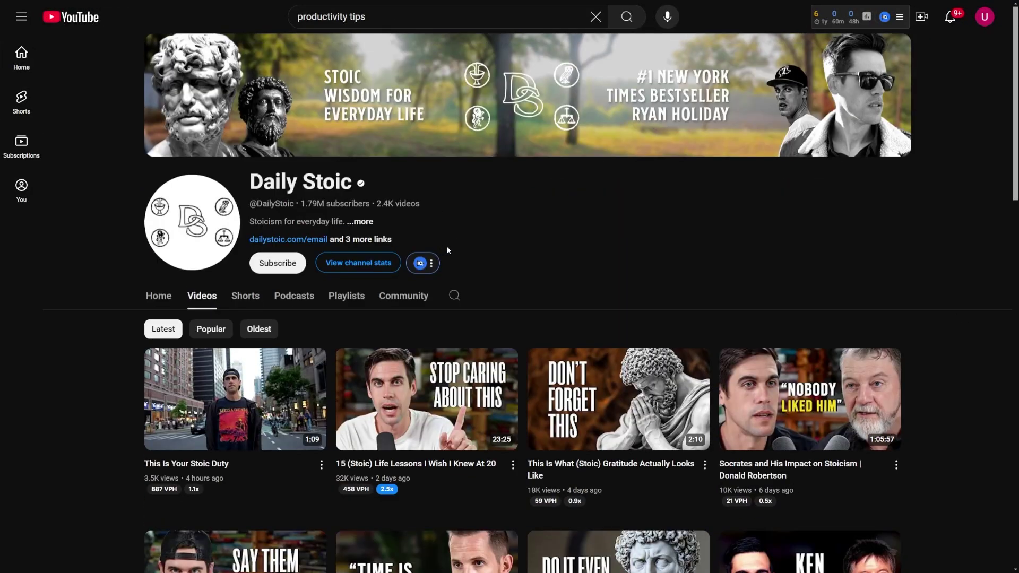
pyautogui.click(427, 264)
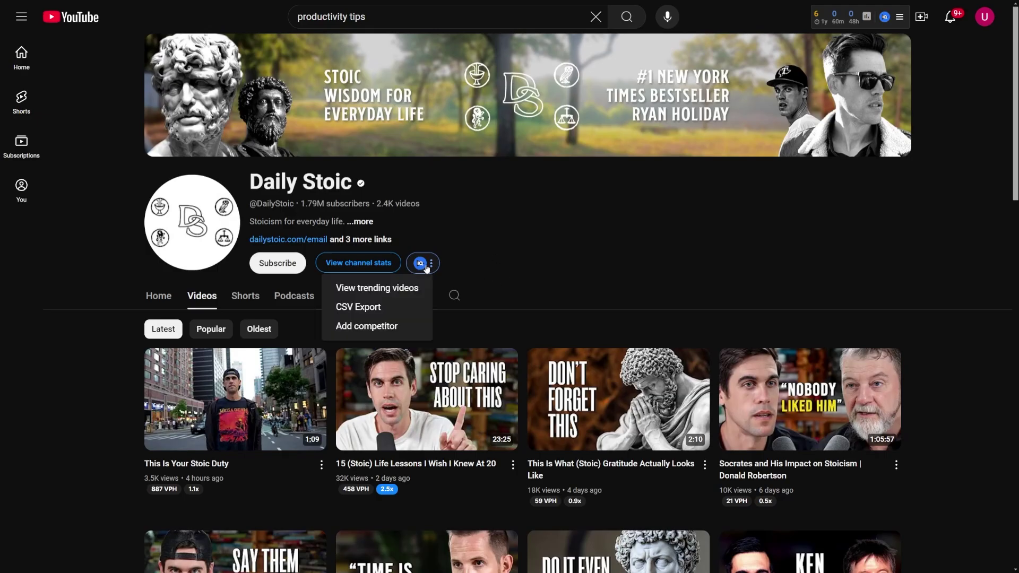
pyautogui.click(395, 289)
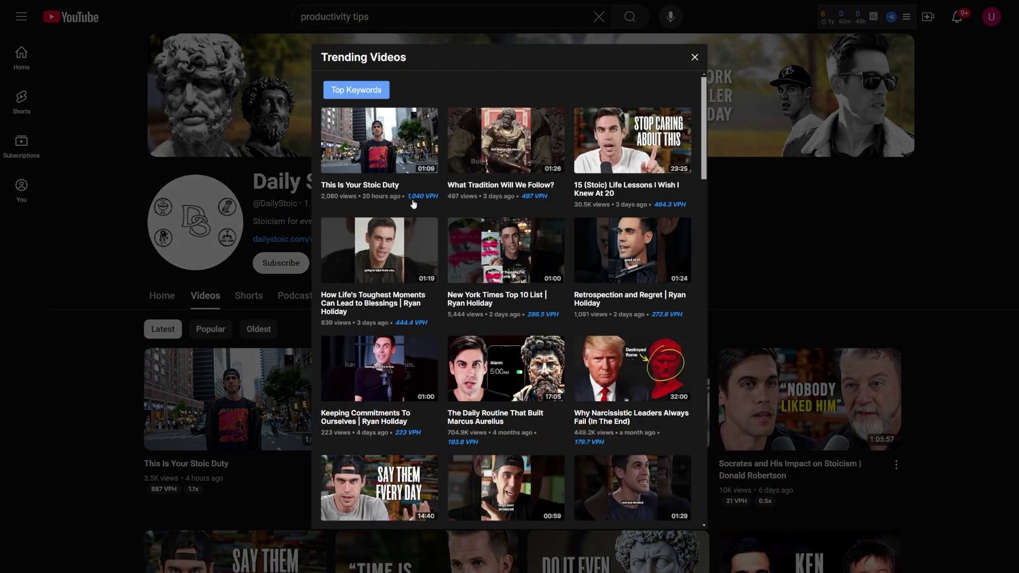
pyautogui.scroll(-3, 597, 205)
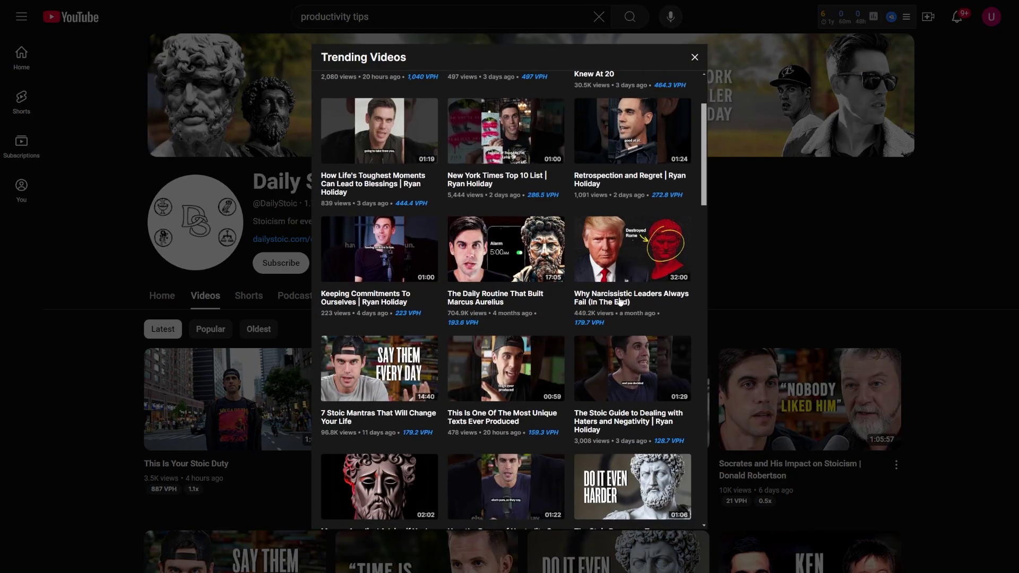
pyautogui.scroll(-3, 416, 312)
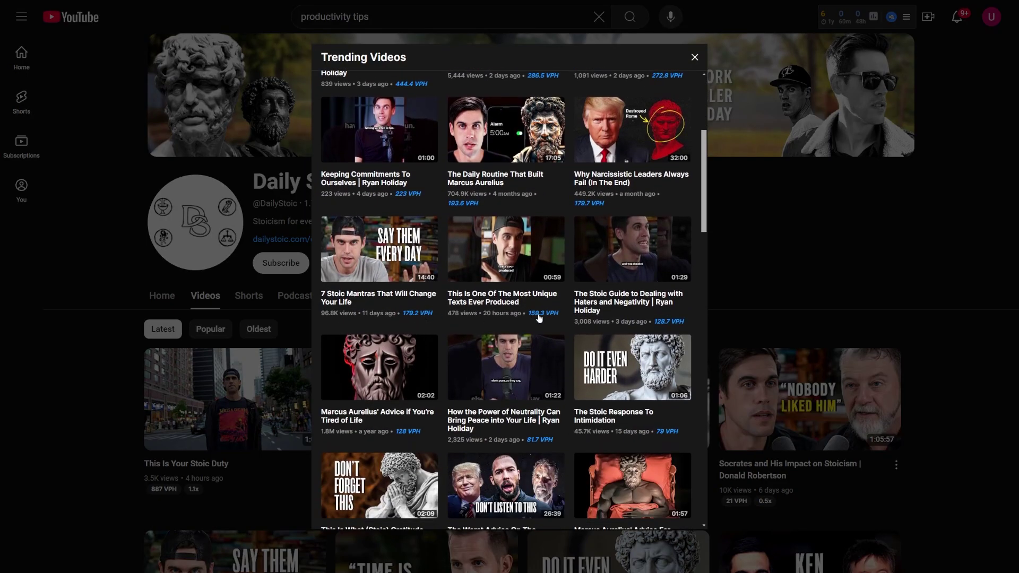
pyautogui.scroll(-1, 688, 323)
pyautogui.scroll(-1, 689, 322)
pyautogui.click(695, 58)
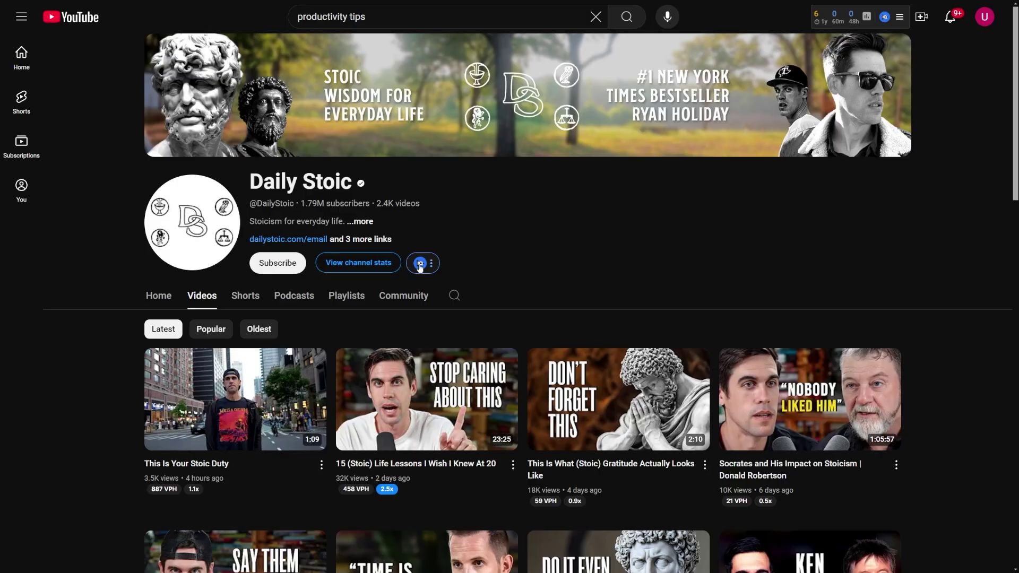
pyautogui.click(420, 264)
pyautogui.click(389, 308)
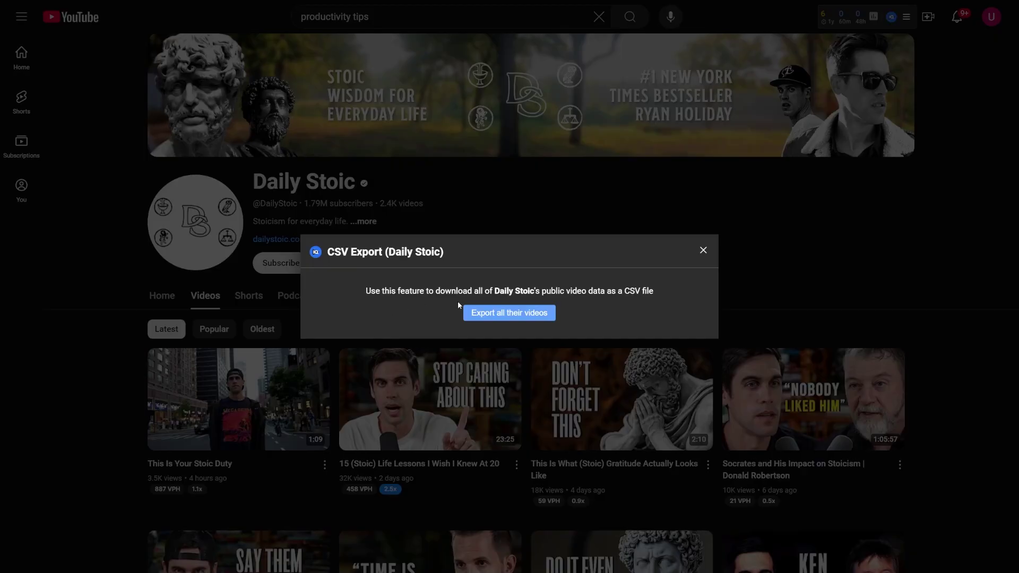
pyautogui.click(704, 250)
pyautogui.click(430, 265)
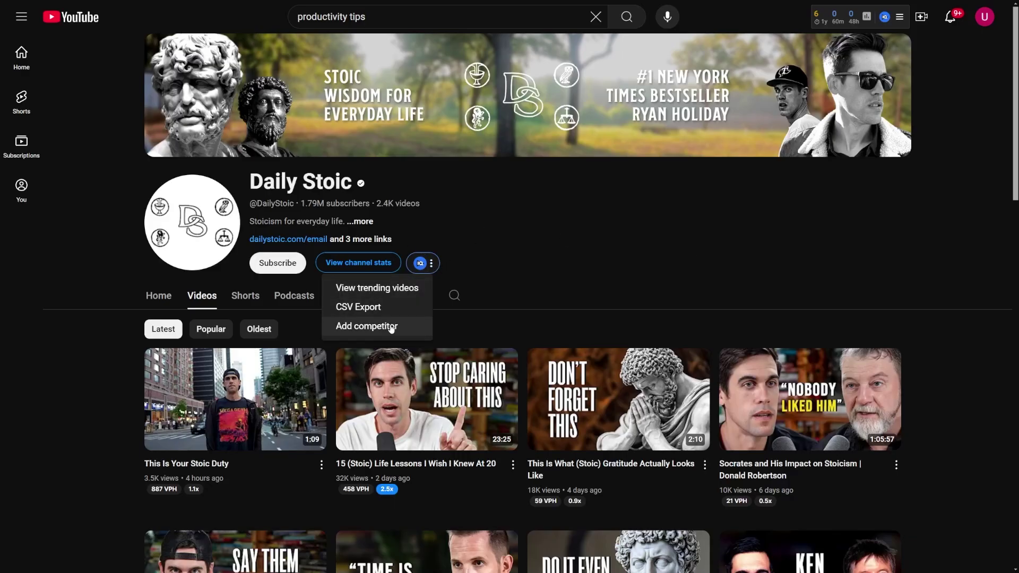
pyautogui.click(629, 255)
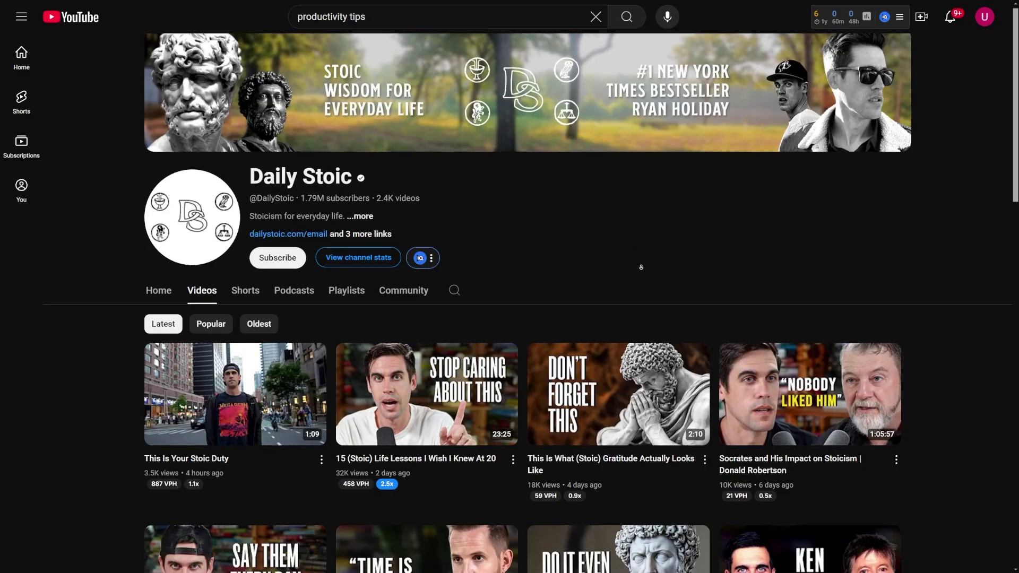
pyautogui.scroll(-4, 641, 271)
pyautogui.scroll(-3, 642, 272)
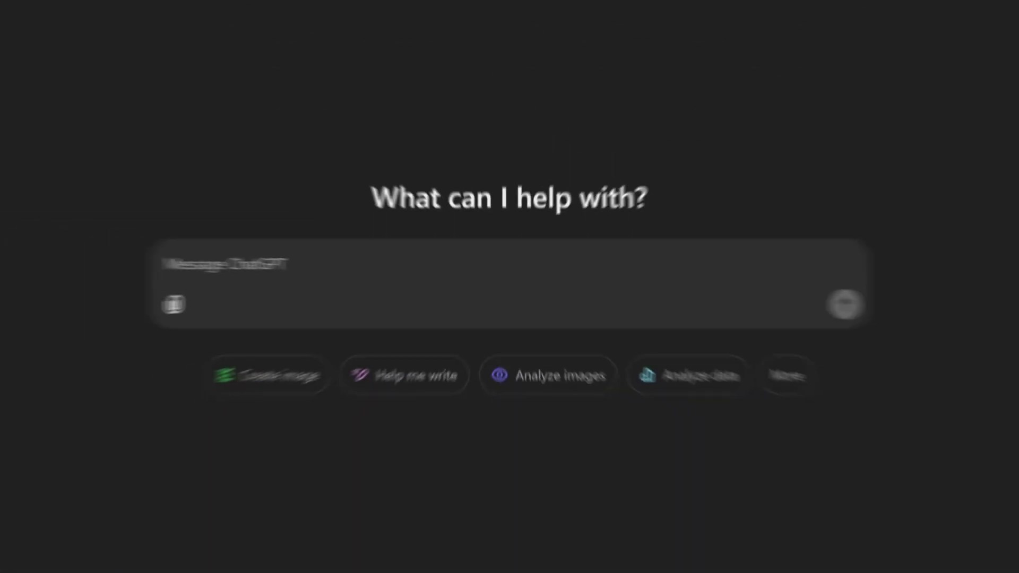
# Step: Ask ChatGPT: 'Generate 20 interesting video ideas for a YouTube channel on productivity.'
pyautogui.tripleClick(711, 220)
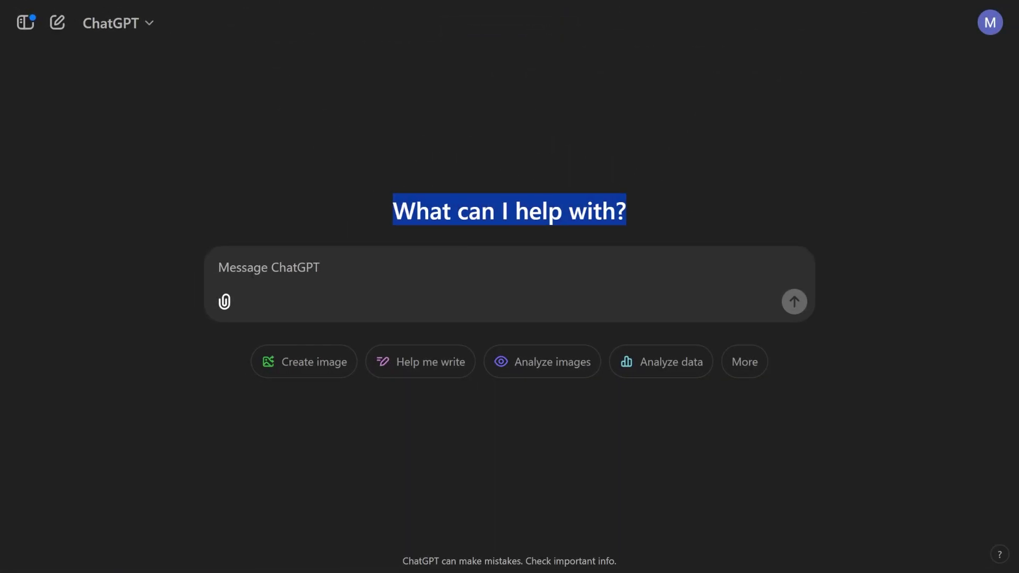
pyautogui.click(252, 273)
pyautogui.write('Generate 20 interesting video ideas for a YouTube channel on productivity.')
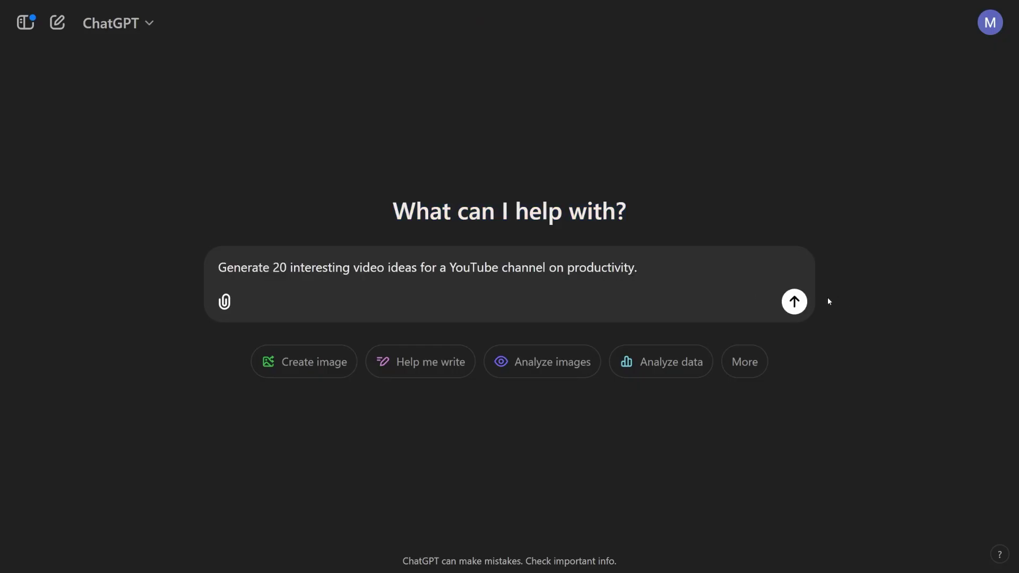
pyautogui.click(796, 300)
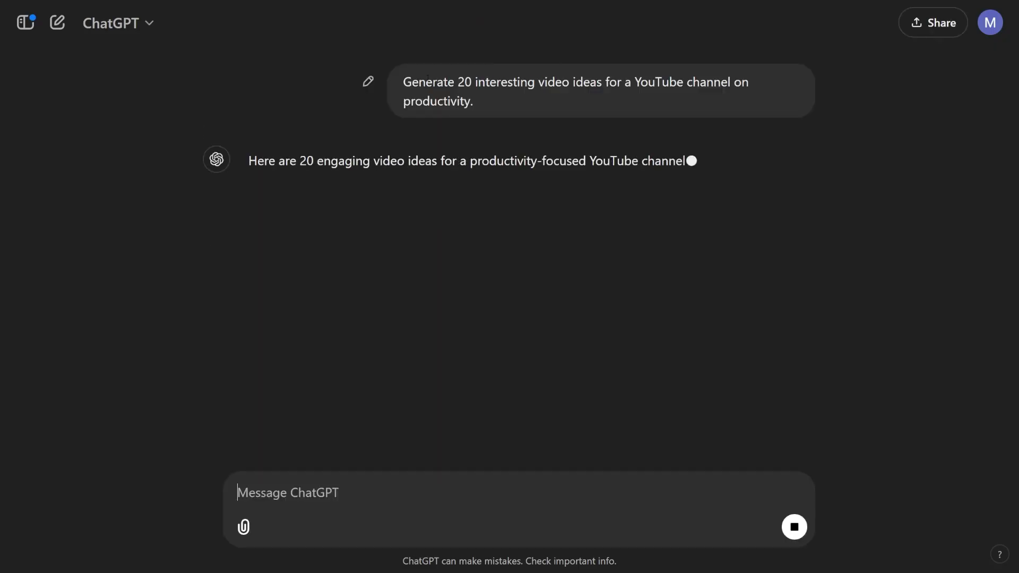
# Step: Highlight the sent prompt's text while the reply lists video ideas
pyautogui.moveTo(507, 82); pyautogui.dragTo(605, 82)
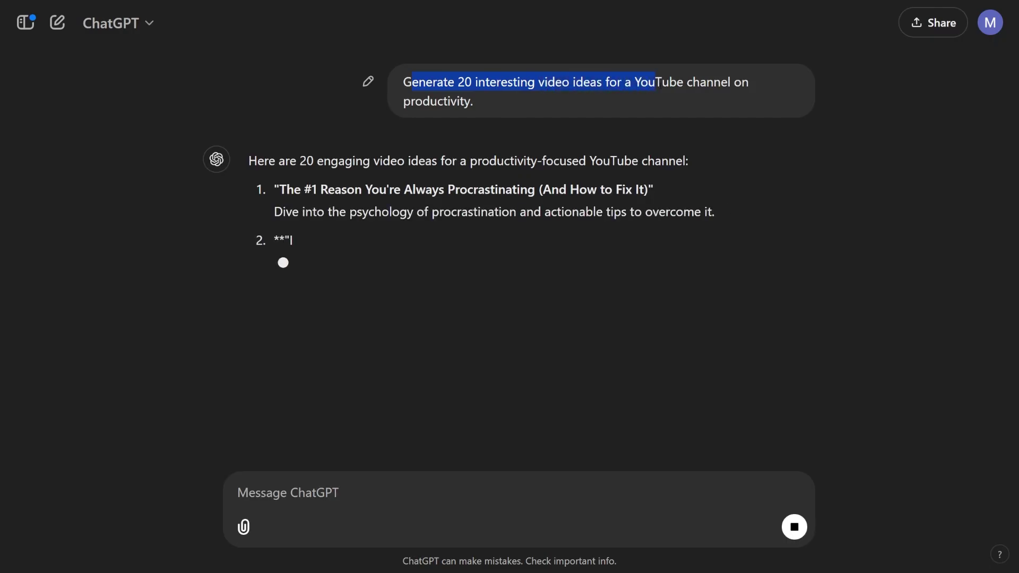
pyautogui.moveTo(720, 81); pyautogui.dragTo(487, 105)
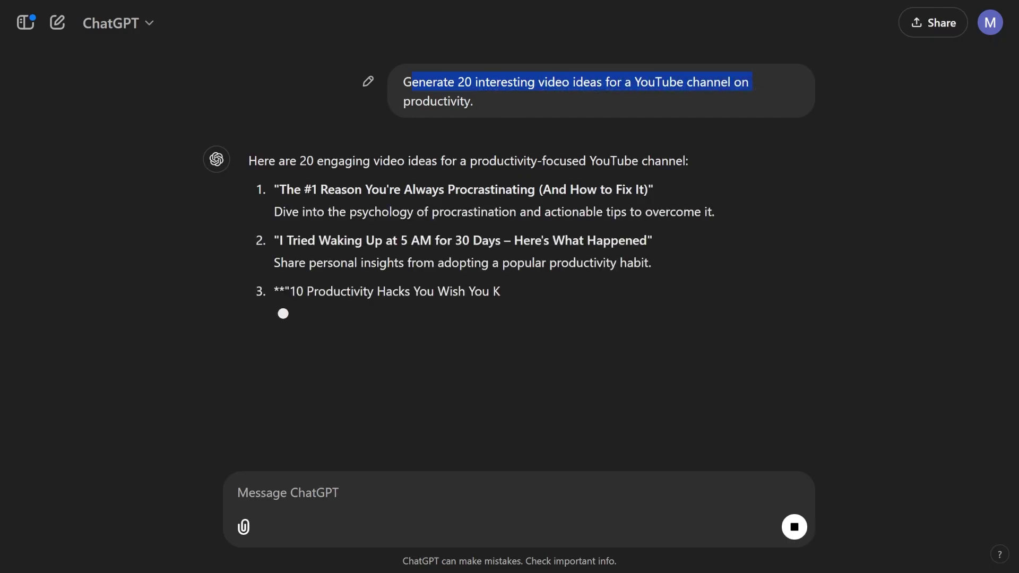
pyautogui.moveTo(415, 100); pyautogui.dragTo(471, 101)
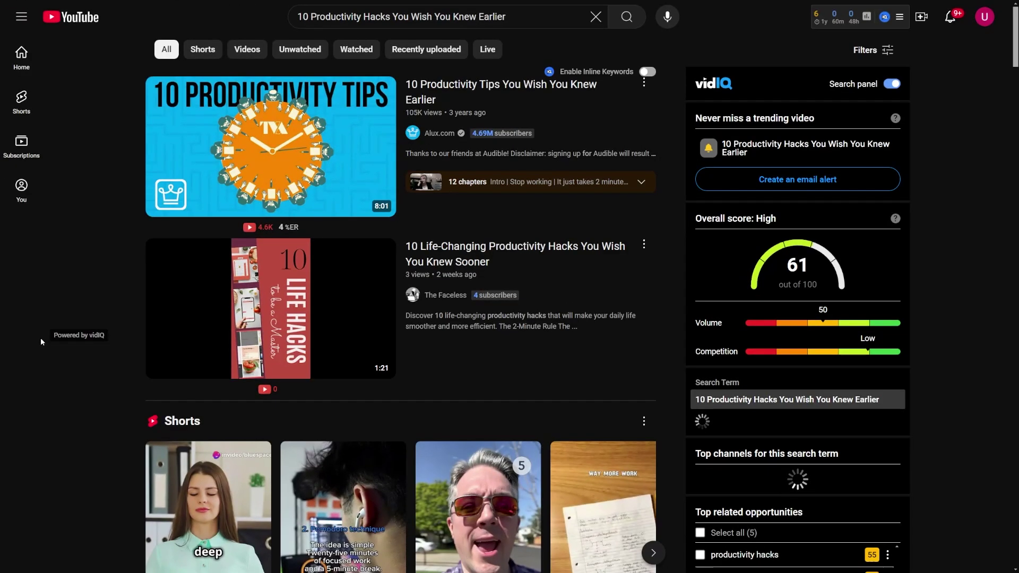
pyautogui.moveTo(311, 16); pyautogui.dragTo(505, 16)
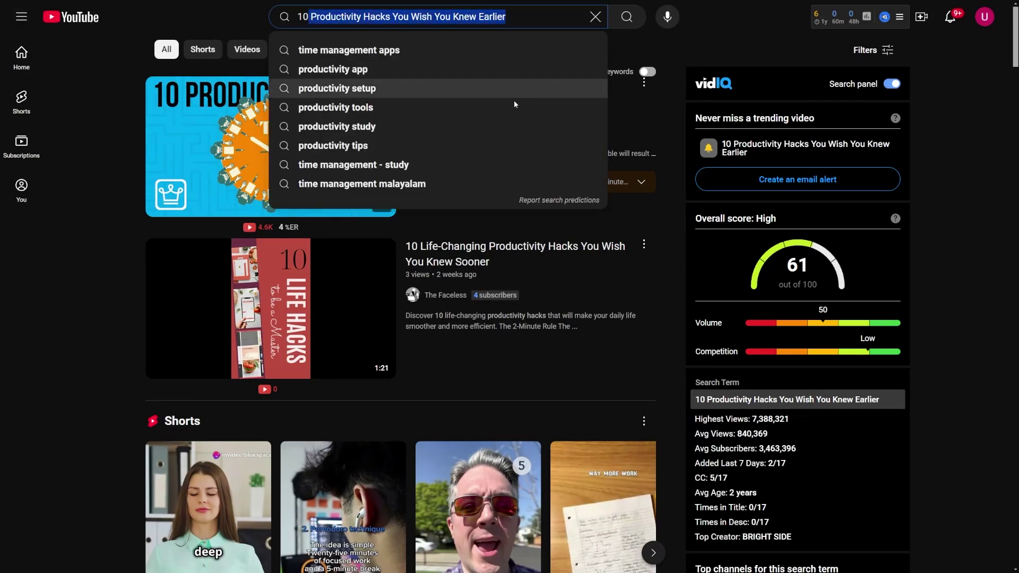
pyautogui.click(182, 199)
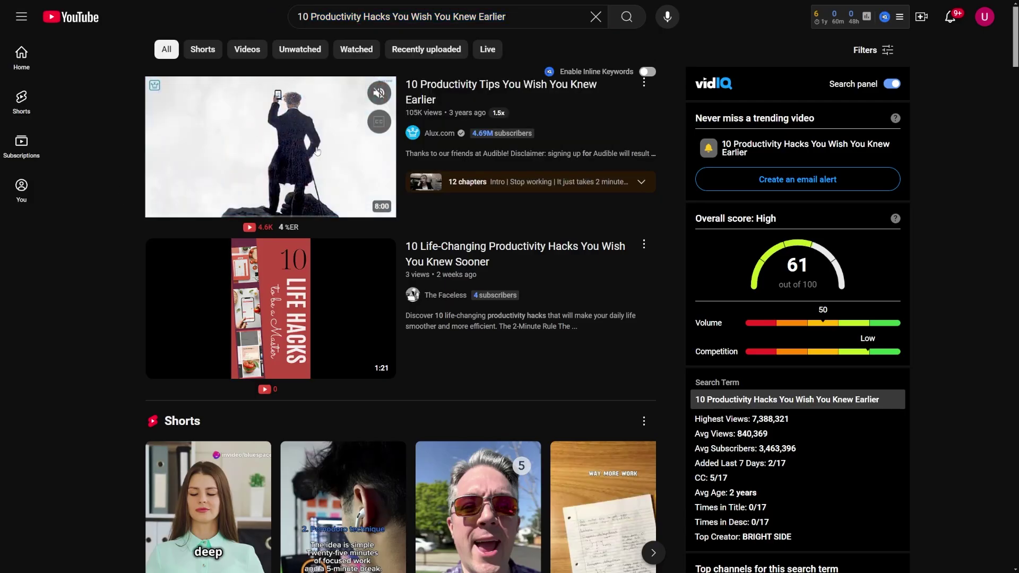
pyautogui.scroll(-9, 313, 304)
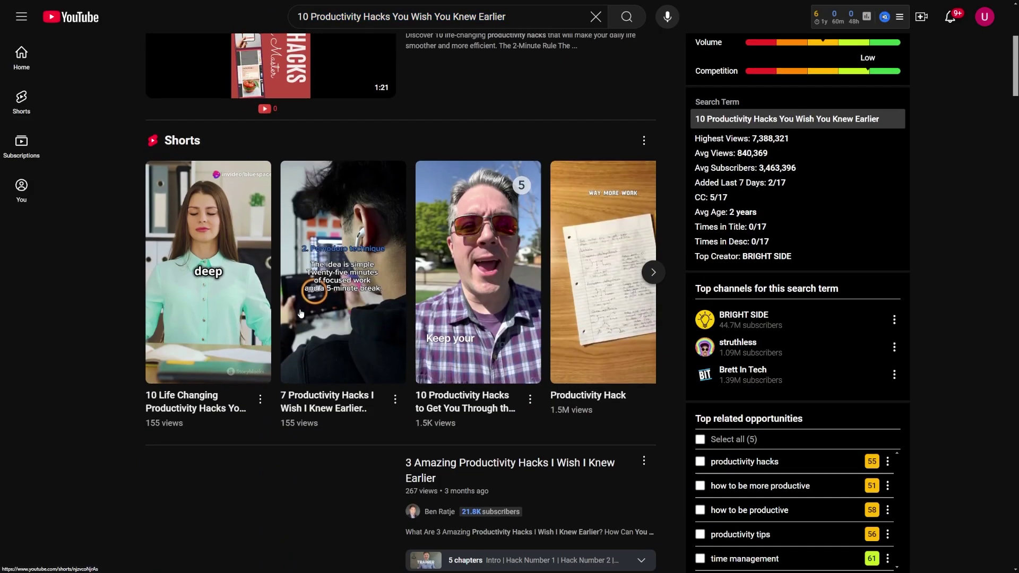
pyautogui.scroll(-10, 299, 317)
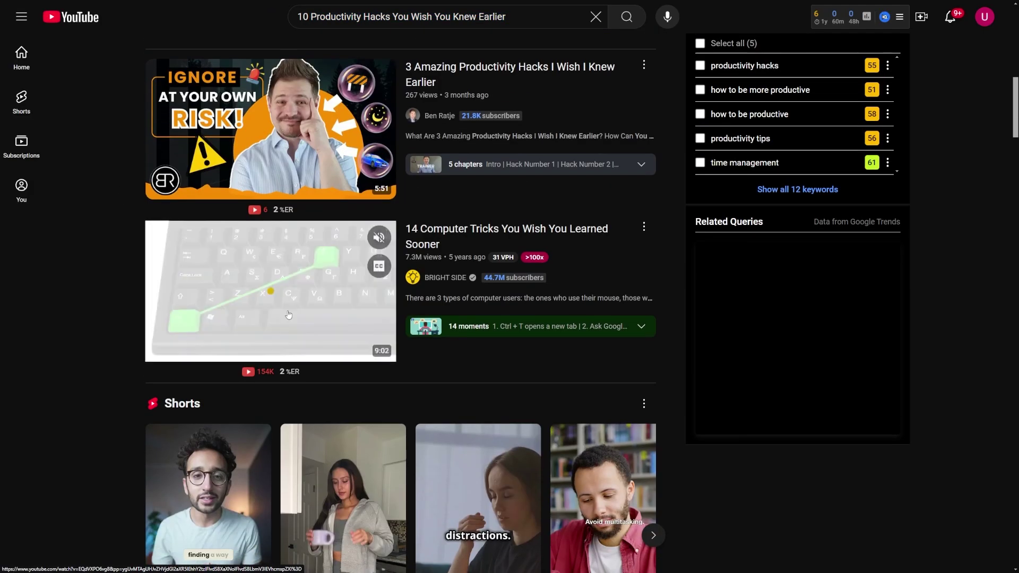
pyautogui.scroll(-4, 758, 429)
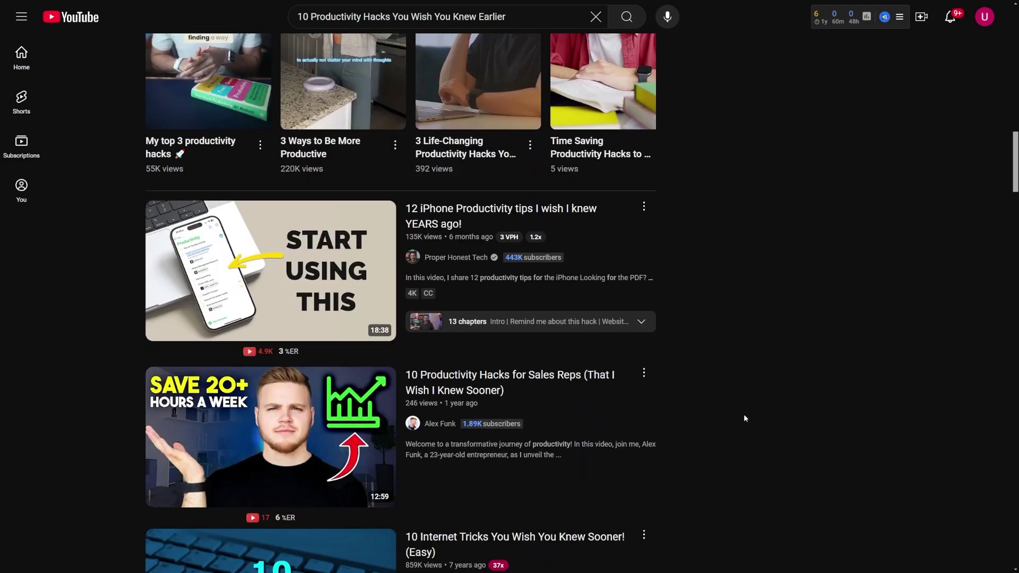
pyautogui.scroll(-7, 786, 430)
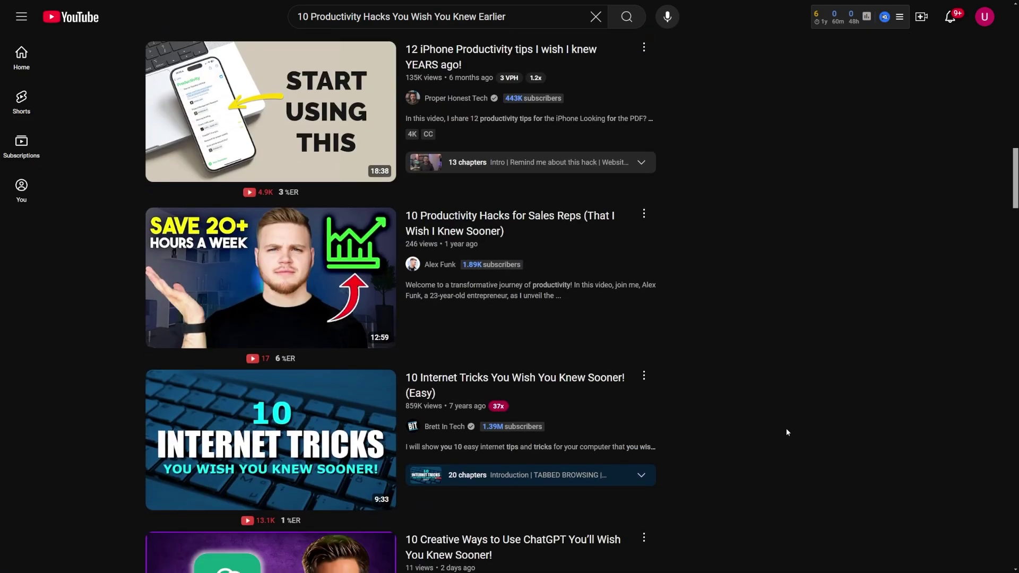
pyautogui.press('Home')
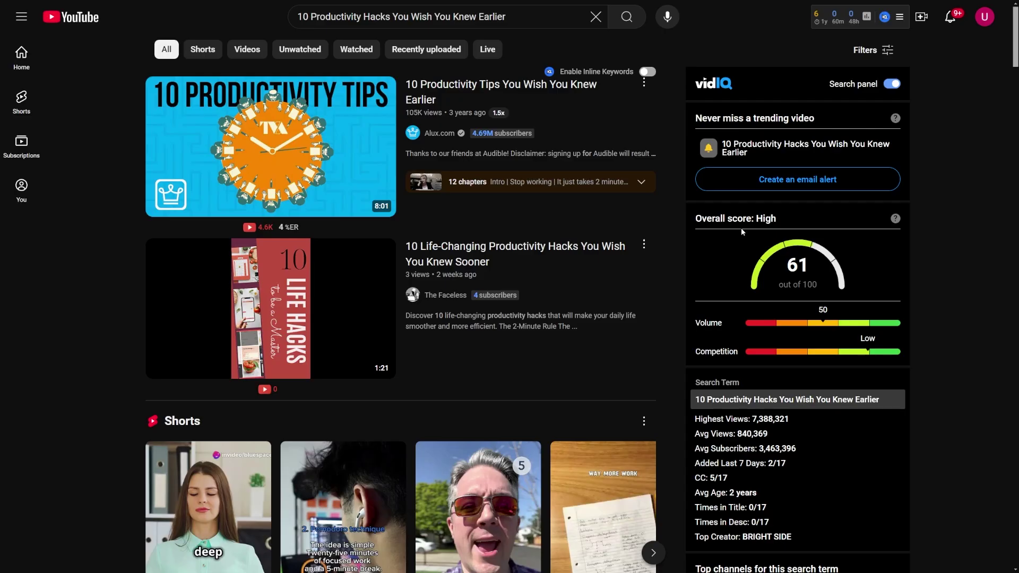
pyautogui.middleClick(955, 255)
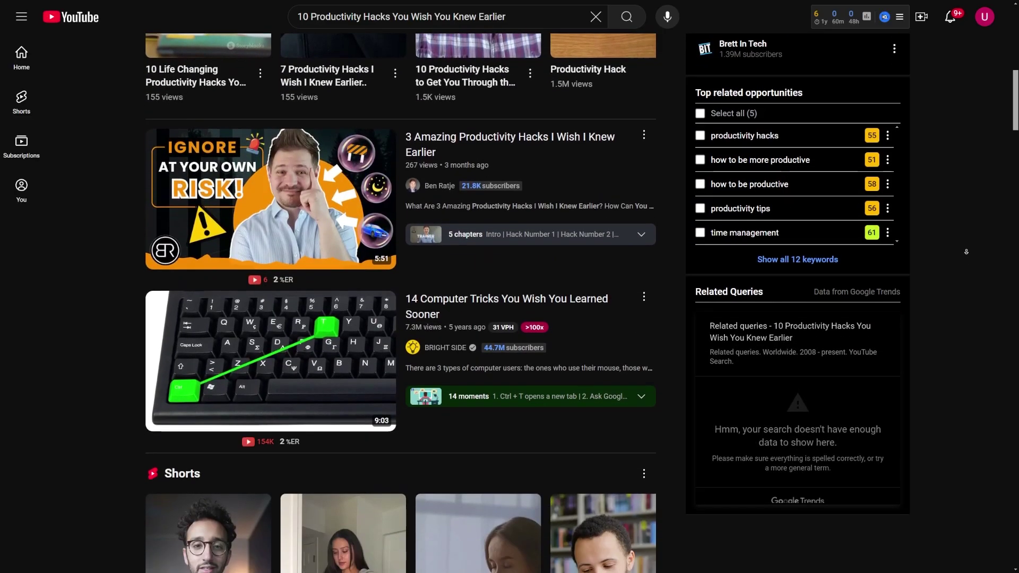
pyautogui.middleClick(972, 250)
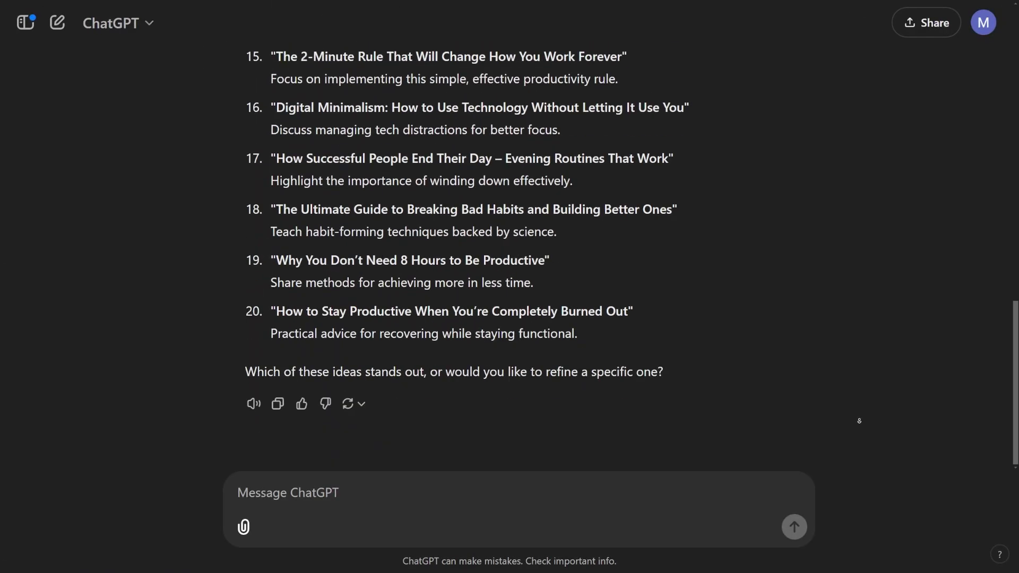
# Step: Paste and send the 2,000-word script request, then highlight its '5 Productivity Hacks' topic
pyautogui.write('Write a 2,000-word conversational YouTube script (just the text) on ‘5 Productivity Hacks You Can Start Using Today.')
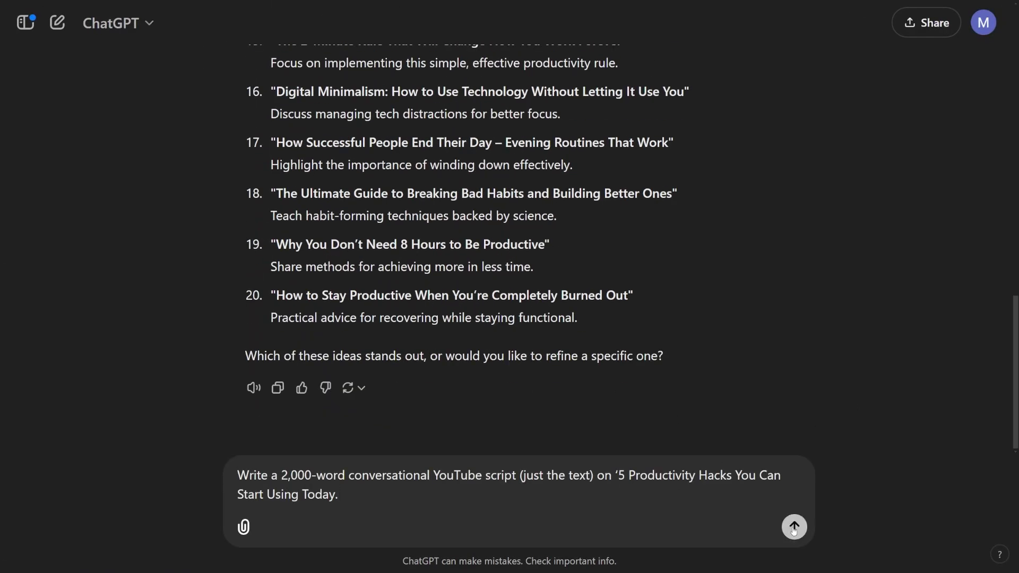
pyautogui.click(793, 527)
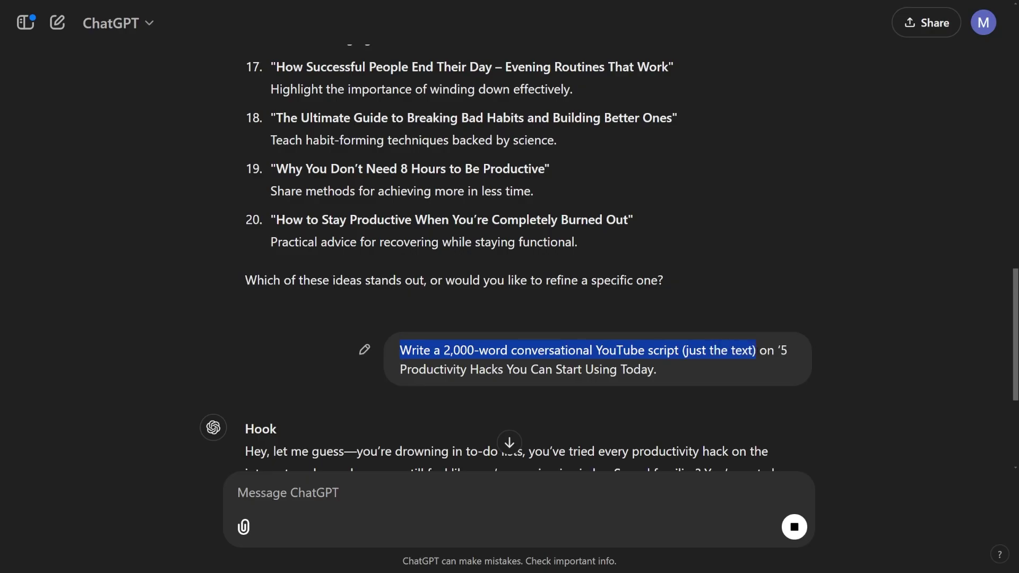
pyautogui.moveTo(759, 351); pyautogui.dragTo(744, 372)
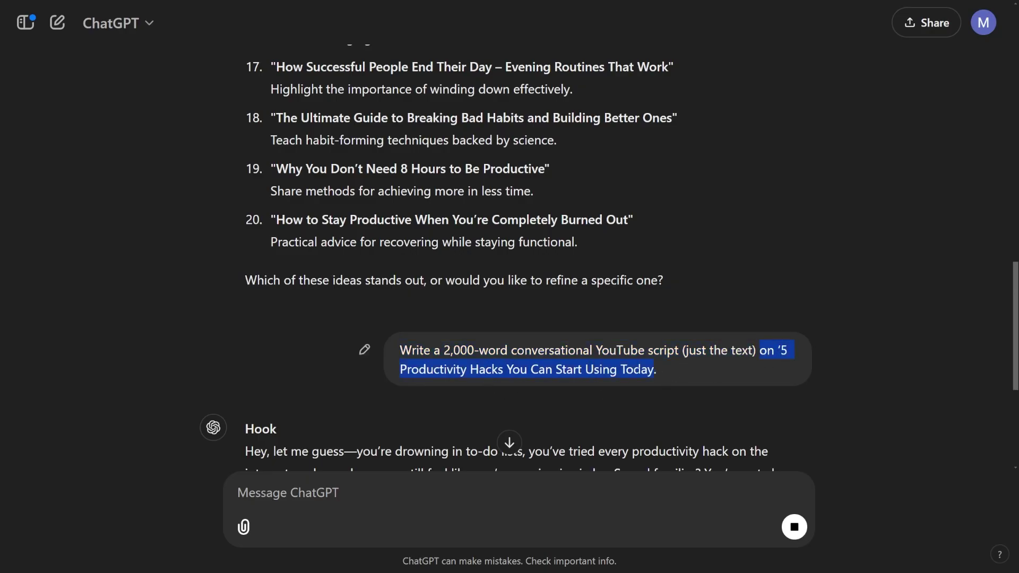
pyautogui.scroll(-5, 870, 343)
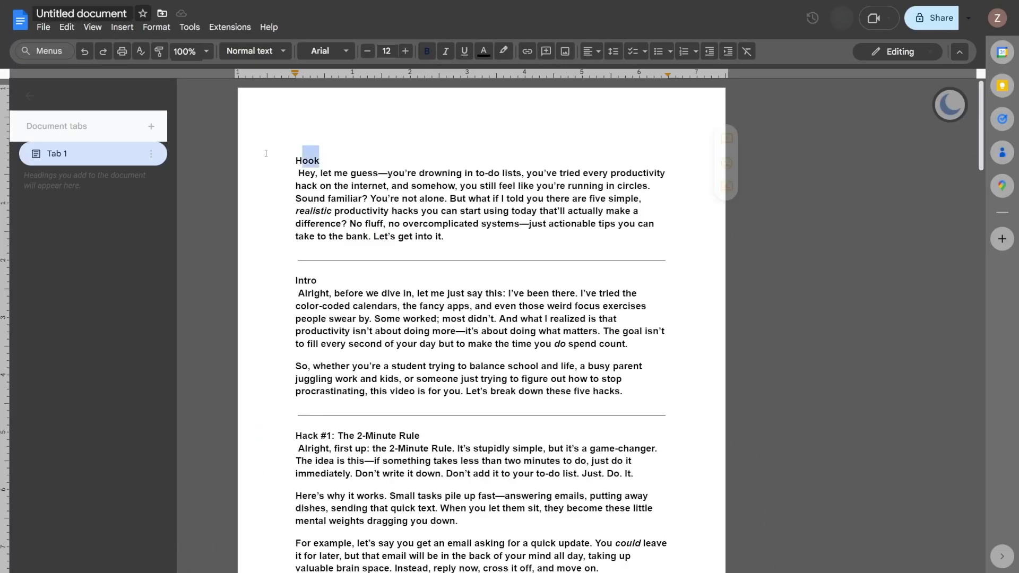
# Step: Delete the Hook heading and look over the opening paragraphs
pyautogui.press('BackSpace')
pyautogui.press('BackSpace')
pyautogui.scroll(-3, 387, 287)
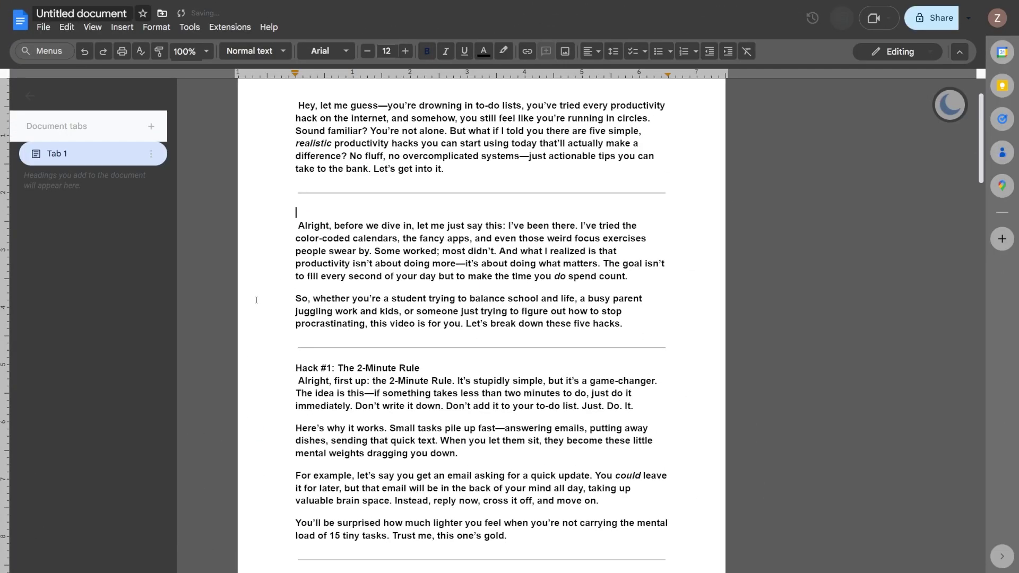
pyautogui.moveTo(295, 134); pyautogui.dragTo(623, 234)
pyautogui.click(872, 283)
pyautogui.scroll(-11, 790, 358)
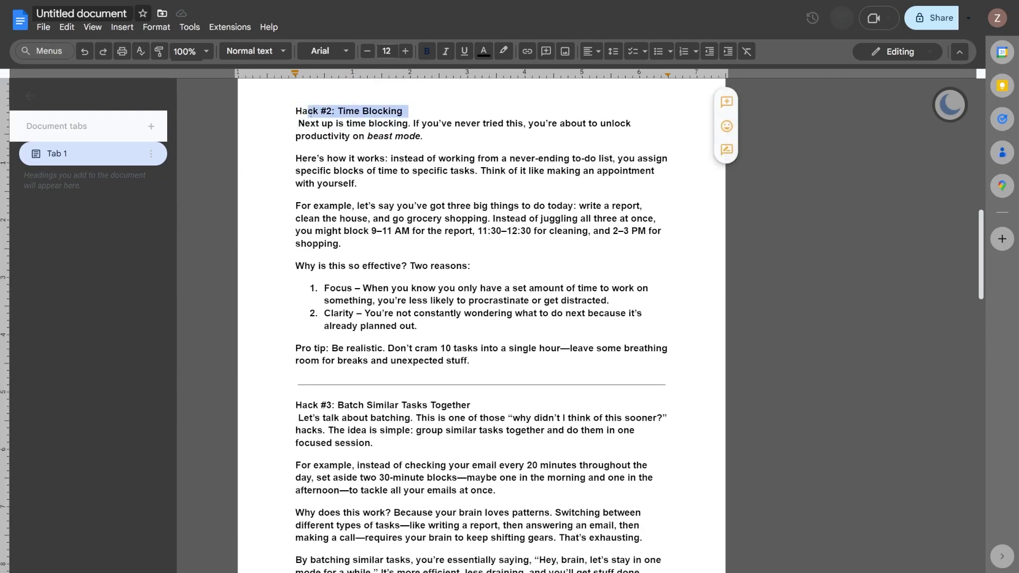
# Step: Review the hack sections from Time Blocking down to Hack #5: The Rule of 3
pyautogui.moveTo(309, 113); pyautogui.dragTo(478, 231)
pyautogui.moveTo(343, 231)
pyautogui.mouseDown()
pyautogui.moveTo(426, 231)
pyautogui.moveTo(343, 244)
pyautogui.mouseUp()
pyautogui.click(471, 265)
pyautogui.scroll(-2, 841, 322)
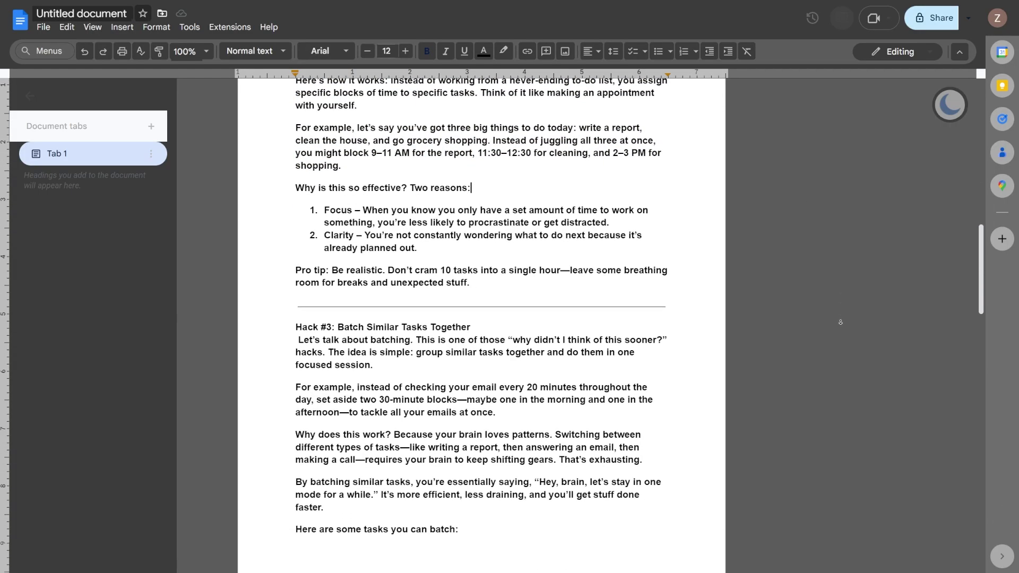
pyautogui.scroll(-6, 840, 322)
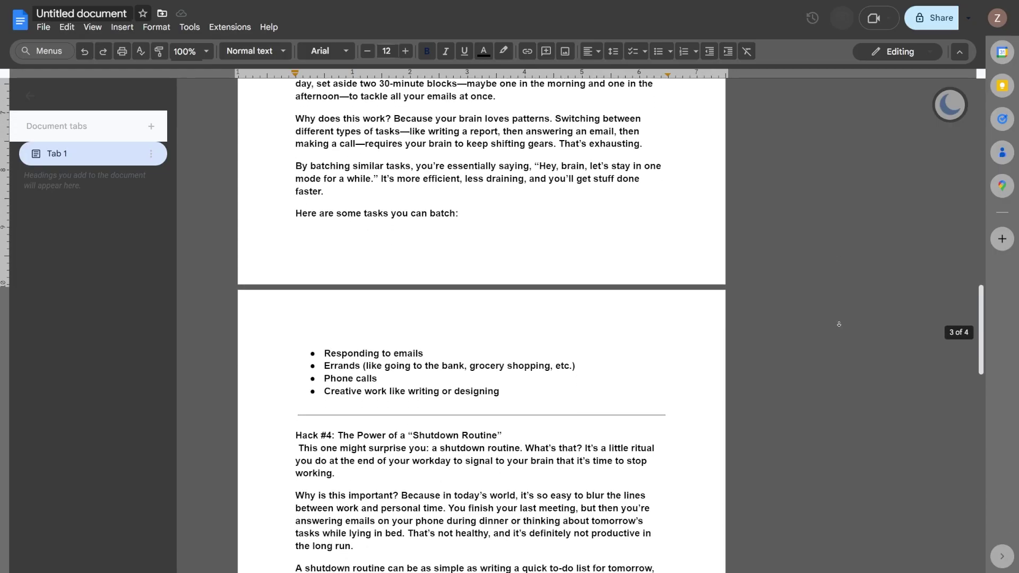
pyautogui.scroll(-6, 838, 324)
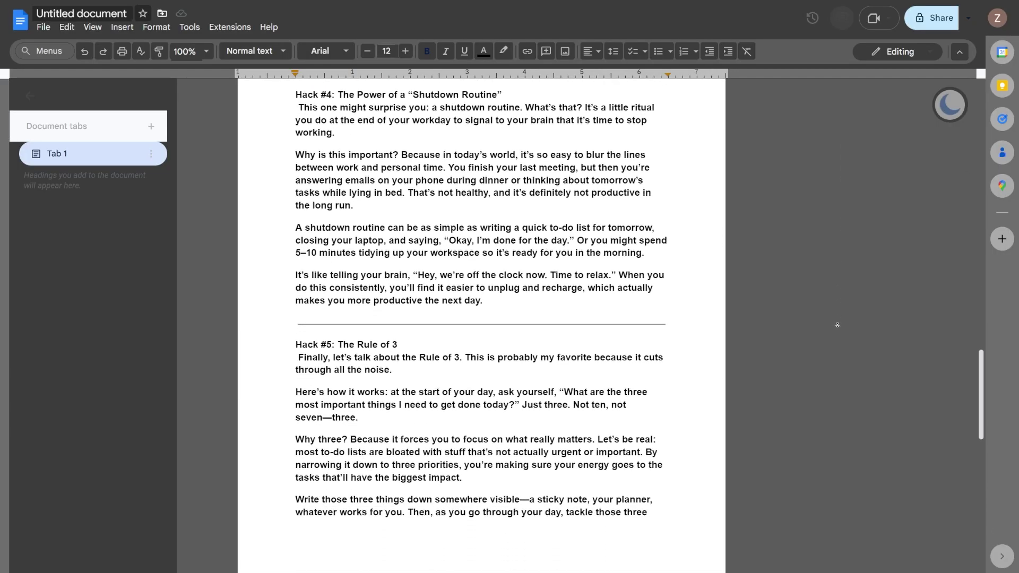
pyautogui.scroll(-2, 837, 324)
pyautogui.moveTo(296, 224); pyautogui.dragTo(688, 405)
pyautogui.click(669, 391)
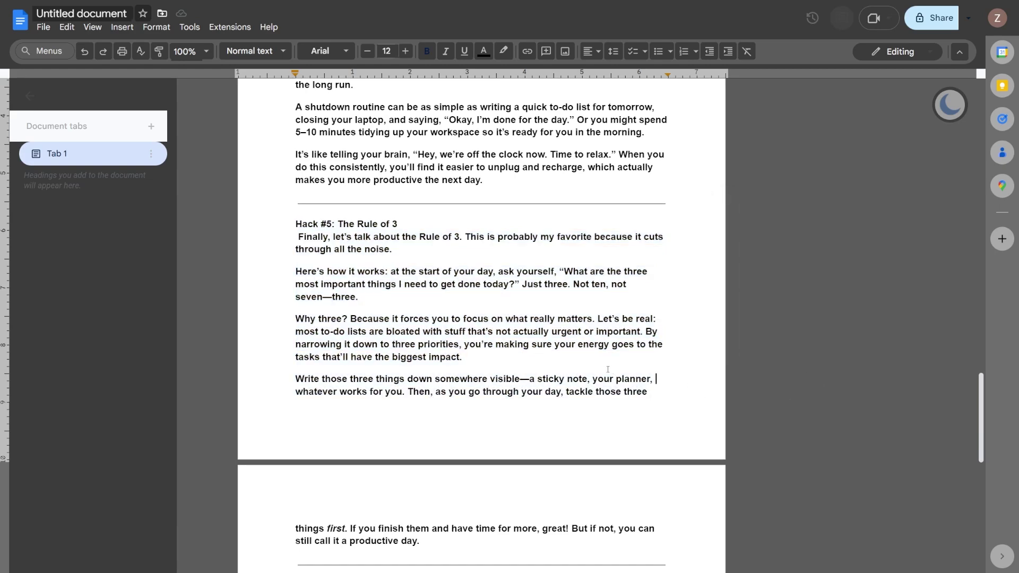
# Step: Scroll back up, checking the Hack #4 heading and the script's first paragraph
pyautogui.scroll(3, 603, 368)
pyautogui.scroll(2, 599, 365)
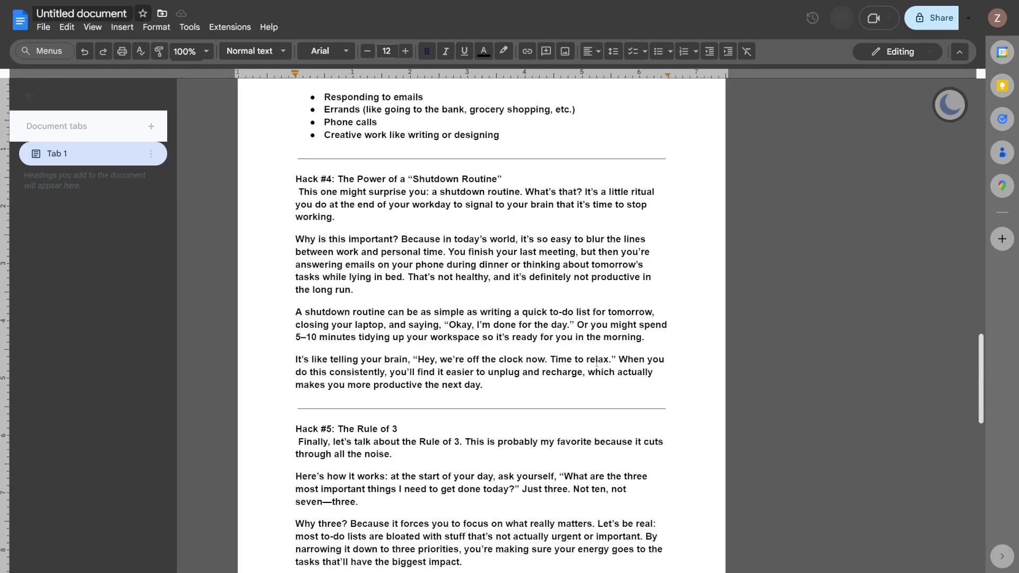
pyautogui.moveTo(336, 293); pyautogui.dragTo(496, 297)
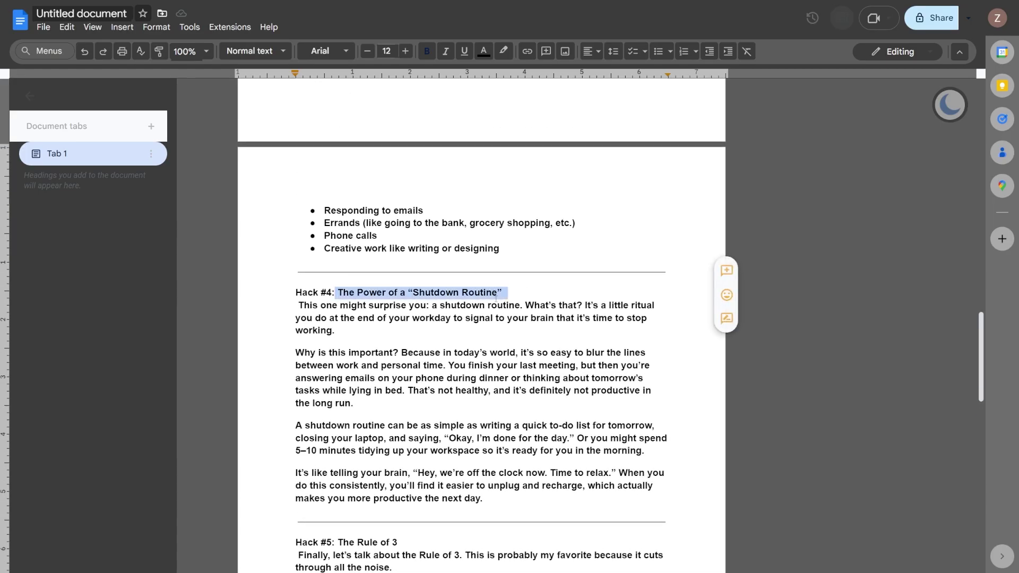
pyautogui.click(852, 328)
pyautogui.scroll(9, 854, 329)
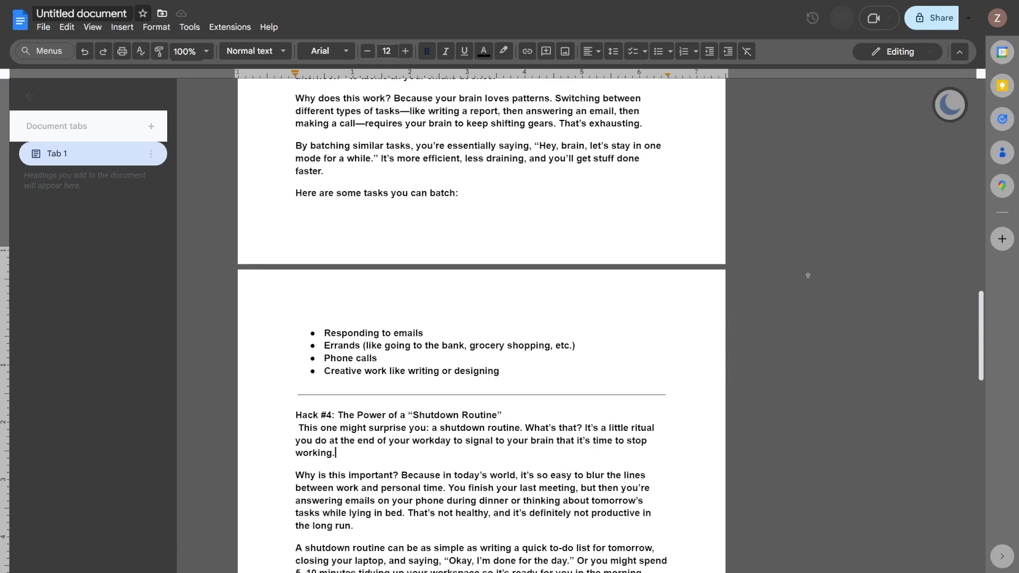
pyautogui.scroll(8, 804, 261)
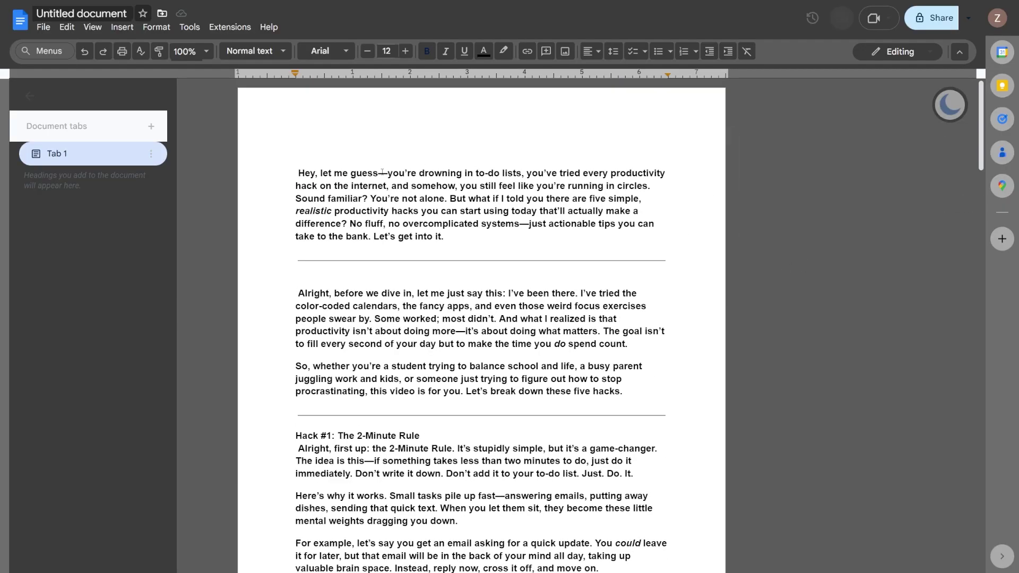
pyautogui.moveTo(296, 173); pyautogui.dragTo(545, 234)
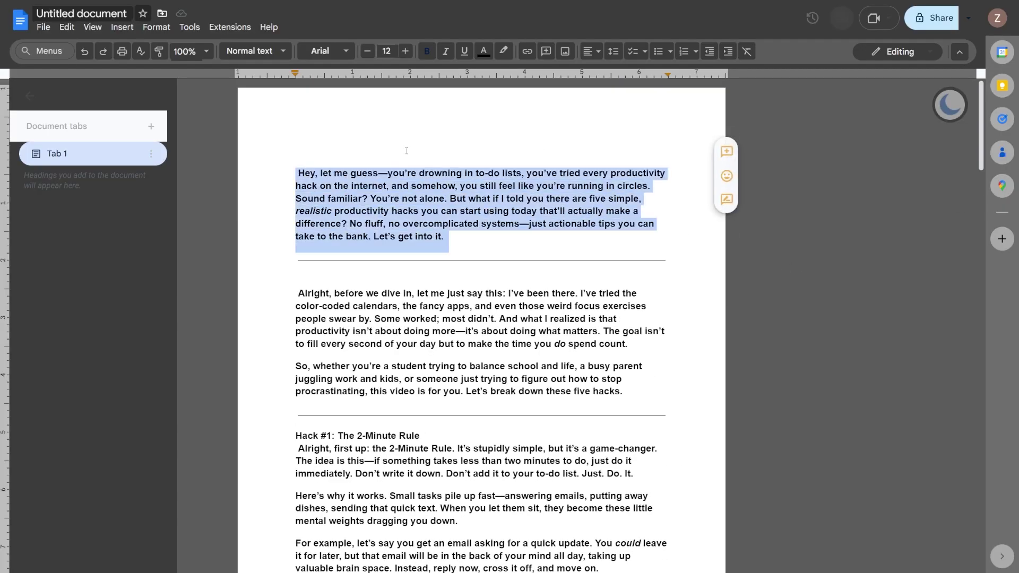
pyautogui.click(441, 197)
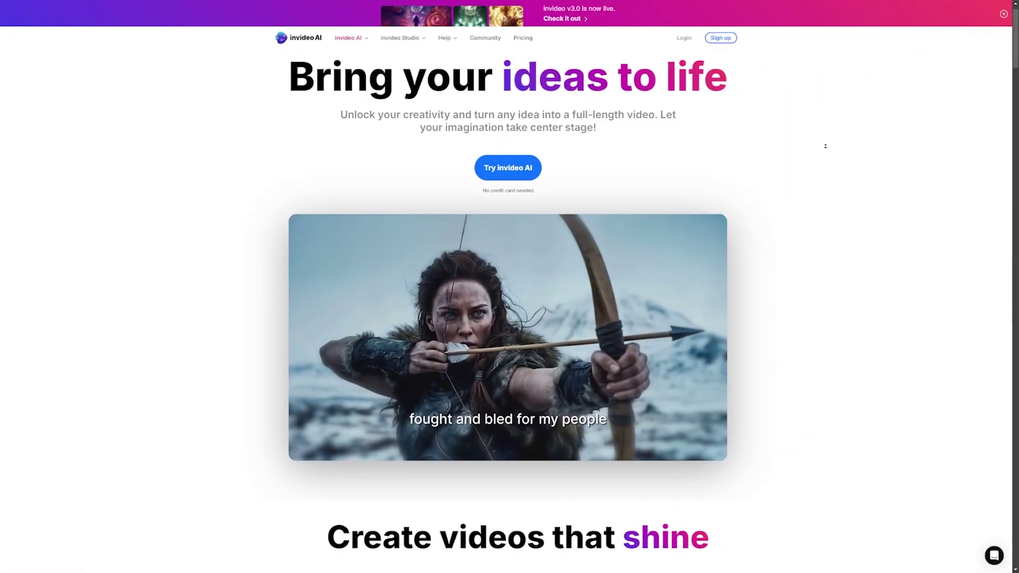
# Step: Browse the invideo AI homepage, then compare pricing plans, noting the Plus plan's $28 monthly price
pyautogui.scroll(-1, 826, 150)
pyautogui.scroll(-5, 826, 150)
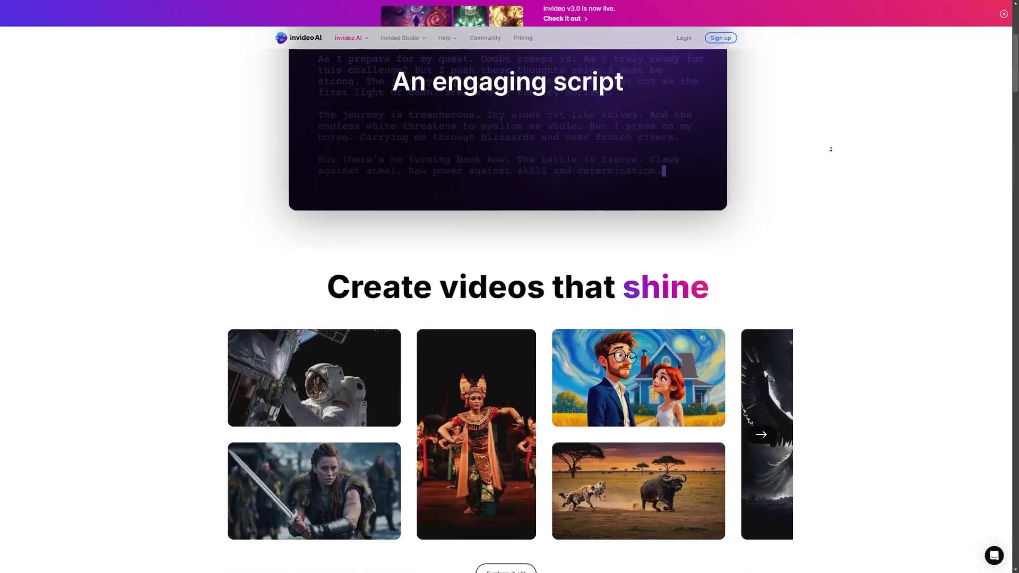
pyautogui.scroll(-2, 831, 149)
pyautogui.moveTo(752, 239)
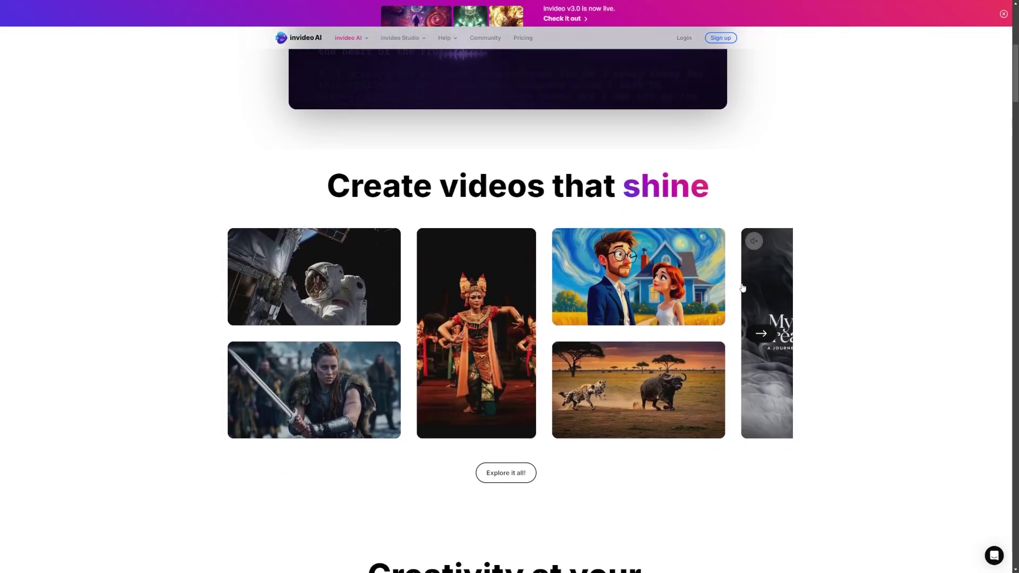
pyautogui.scroll(7, 745, 279)
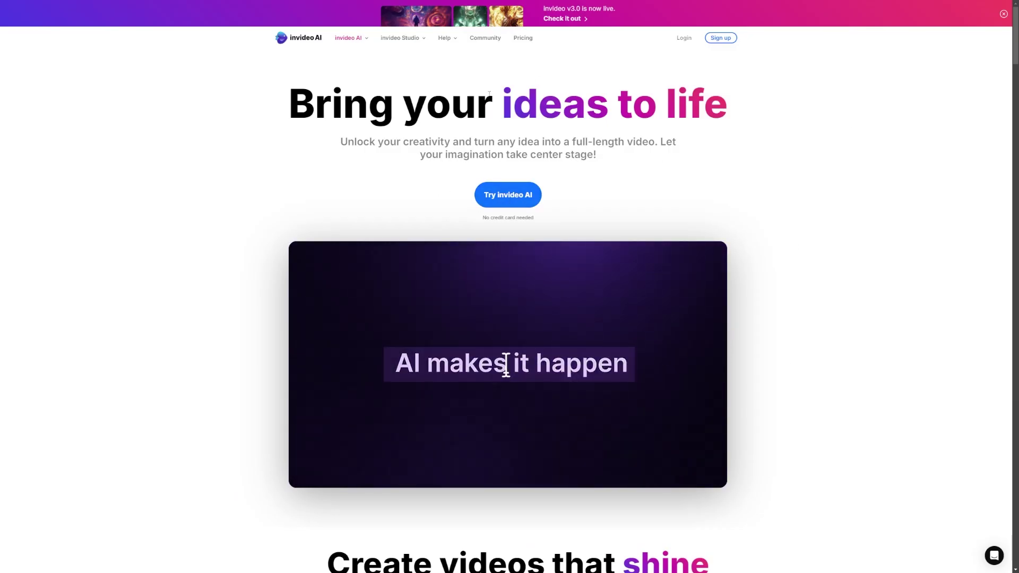
pyautogui.moveTo(314, 104); pyautogui.dragTo(726, 107)
pyautogui.click(790, 121)
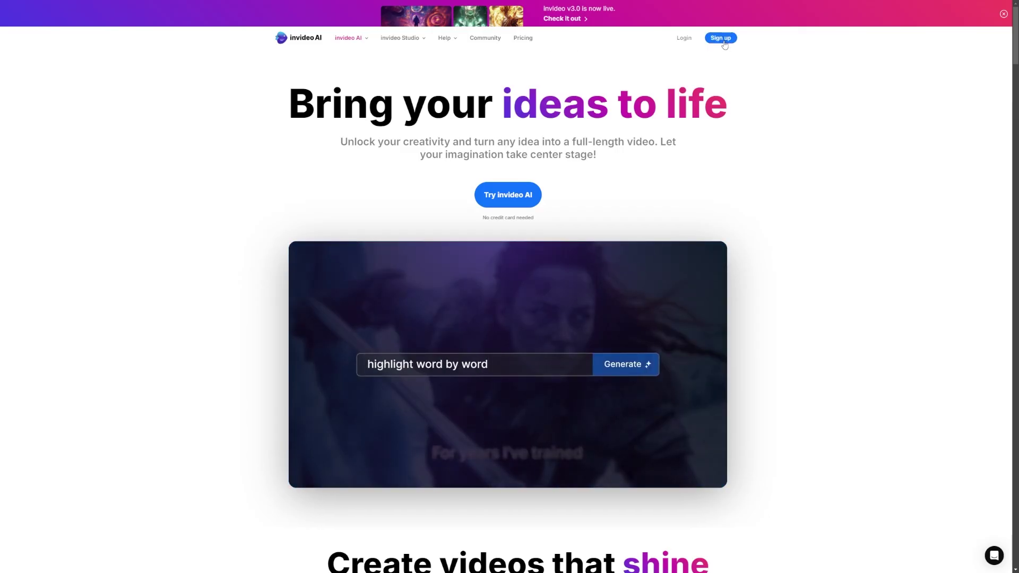
pyautogui.click(529, 41)
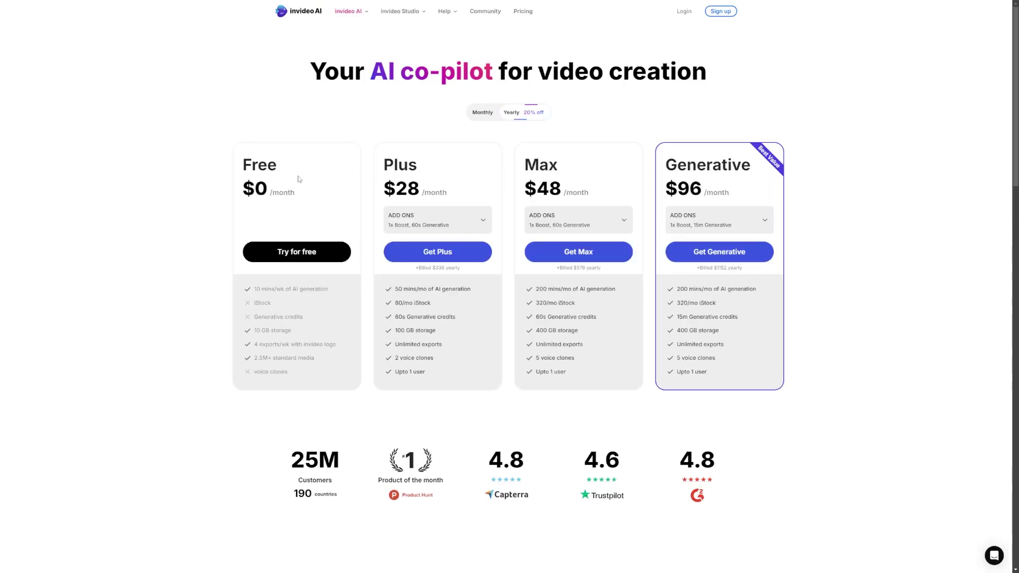
pyautogui.moveTo(393, 164); pyautogui.dragTo(595, 293)
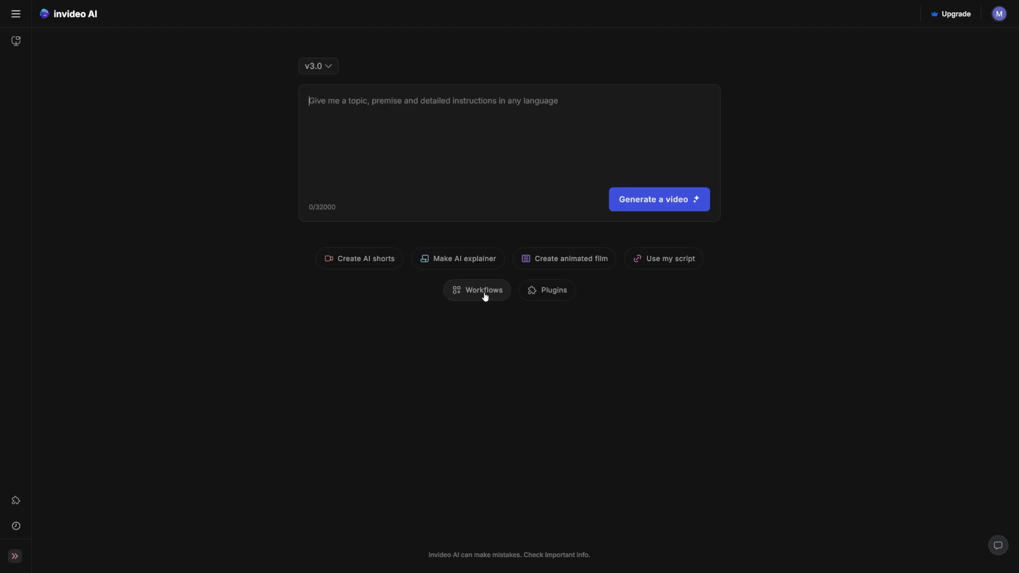
# Step: Choose the YouTube video workflow from the list of workflows
pyautogui.click(484, 296)
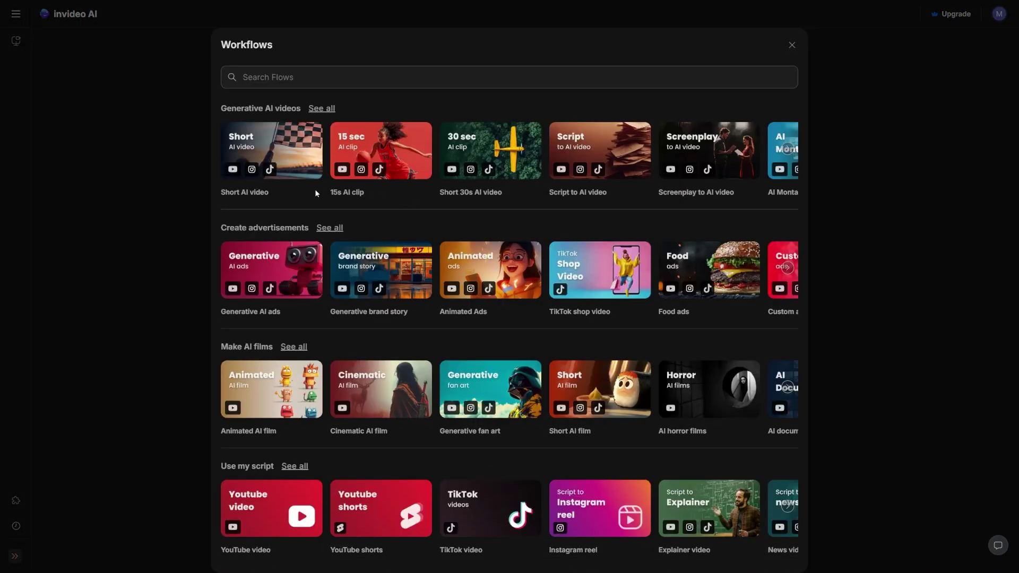
pyautogui.scroll(-4, 282, 313)
pyautogui.moveTo(252, 268); pyautogui.dragTo(277, 270)
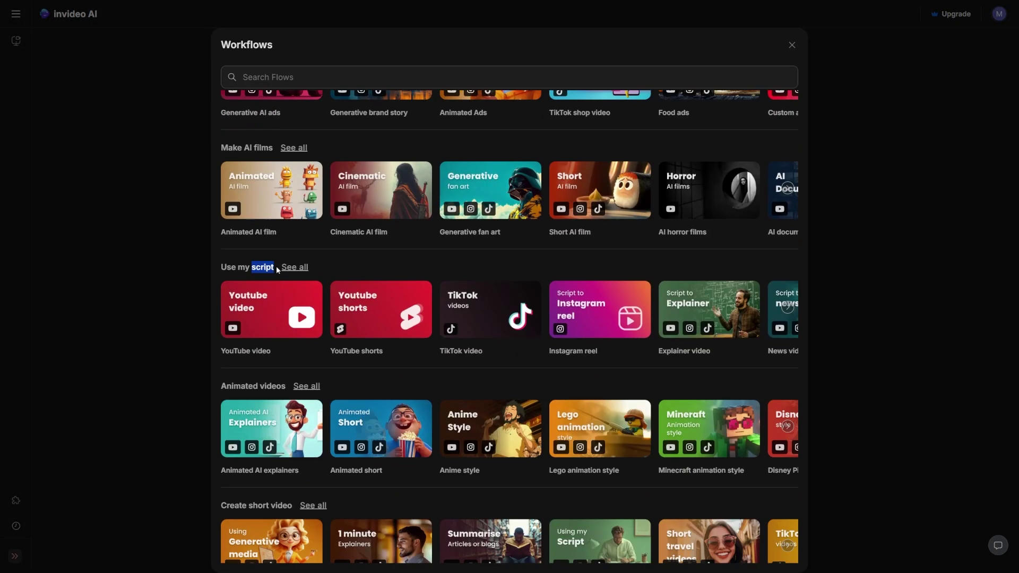
pyautogui.click(257, 323)
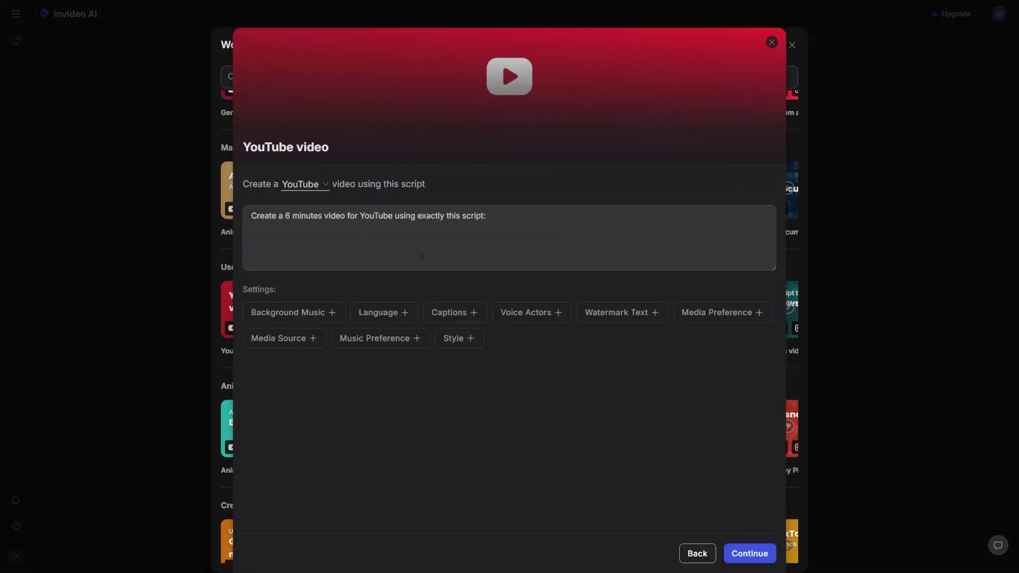
# Step: Paste the full productivity script after the prompt line, followed by the fast-paced, engaging tone note
pyautogui.moveTo(252, 215); pyautogui.dragTo(499, 215)
pyautogui.click(508, 225)
pyautogui.hotkey('ctrl', 'v')
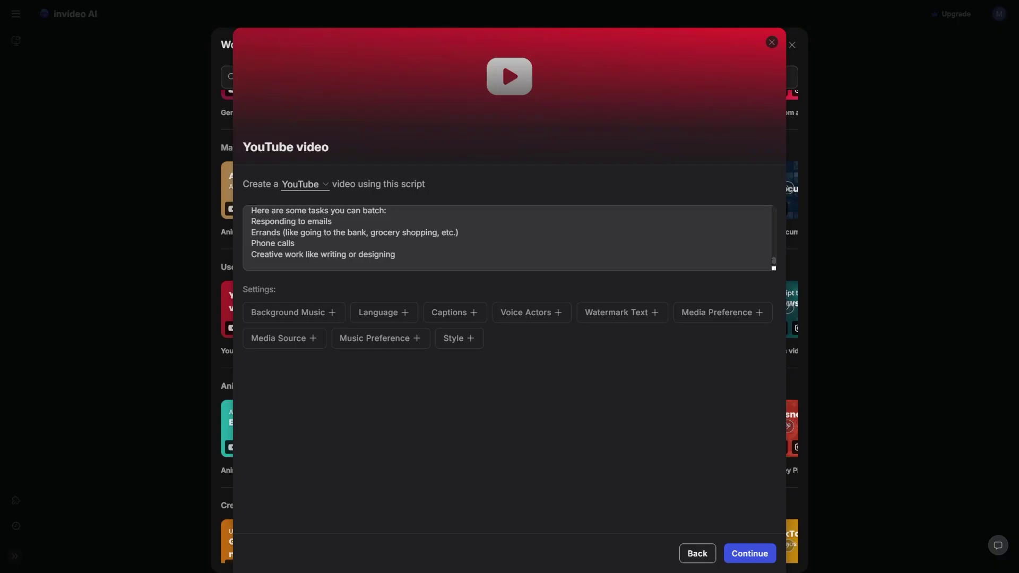
pyautogui.press('F11')
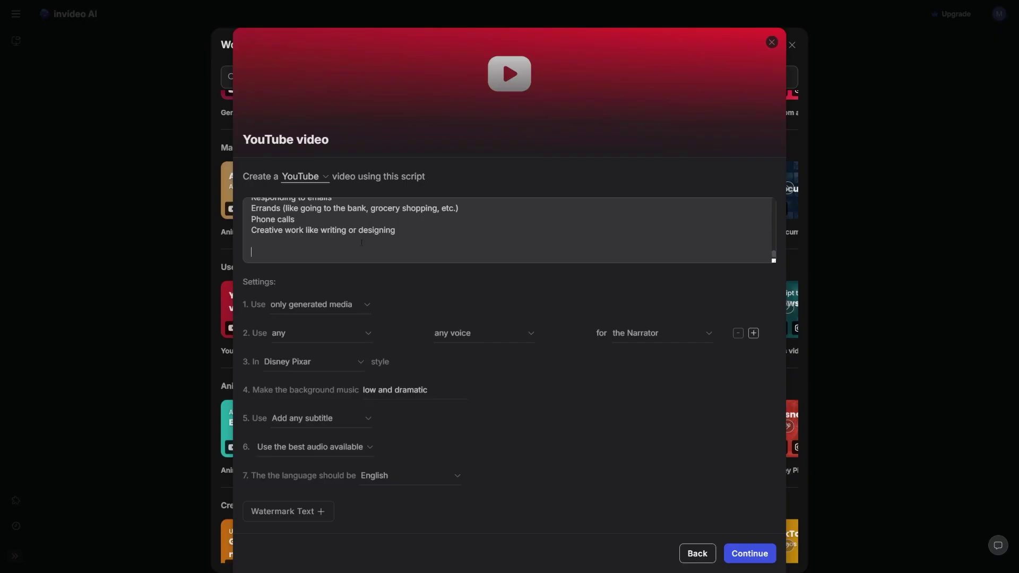
pyautogui.write('Make sure it’s fast-paced, relatable, and engaging')
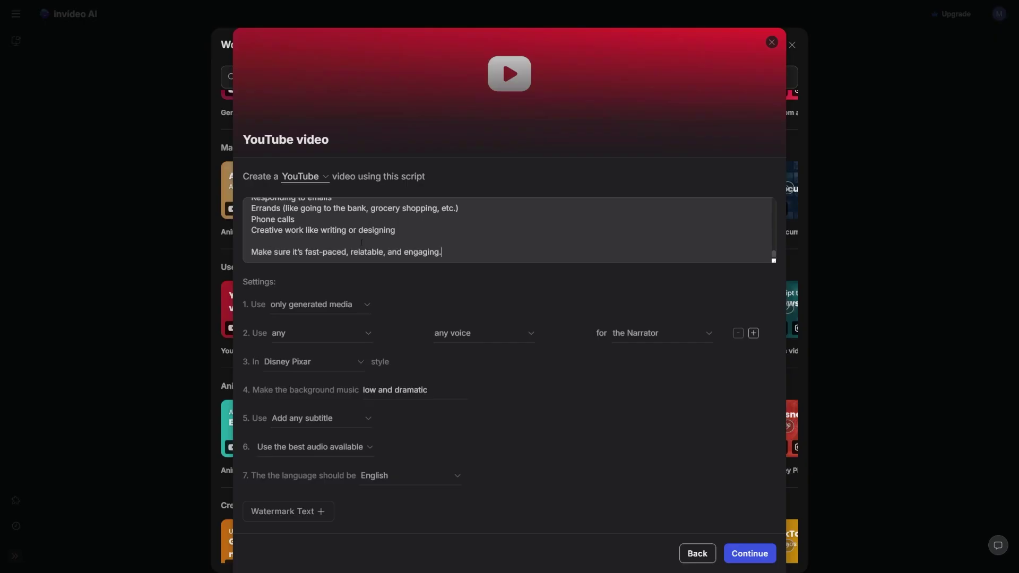
pyautogui.moveTo(397, 252); pyautogui.dragTo(458, 252)
# Step: Keep generated media and set the narrator to a male, clear American voice
pyautogui.click(318, 305)
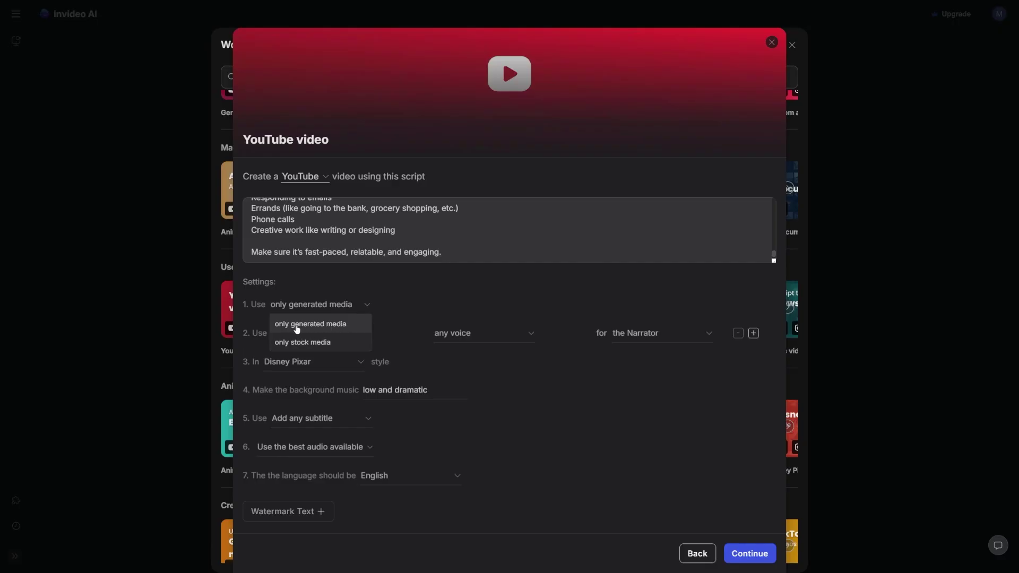
pyautogui.click(295, 326)
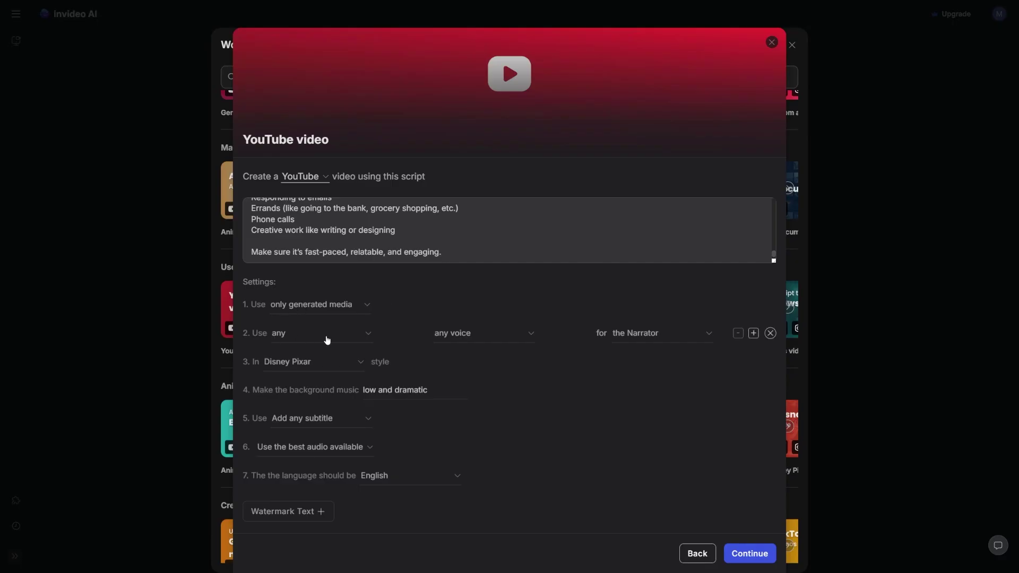
pyautogui.click(326, 340)
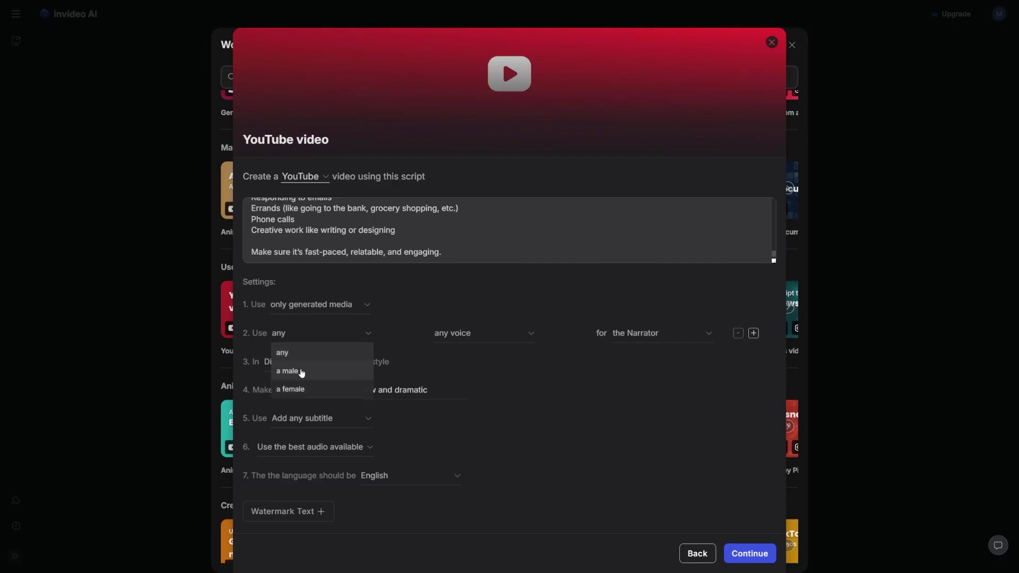
pyautogui.click(301, 372)
pyautogui.click(496, 340)
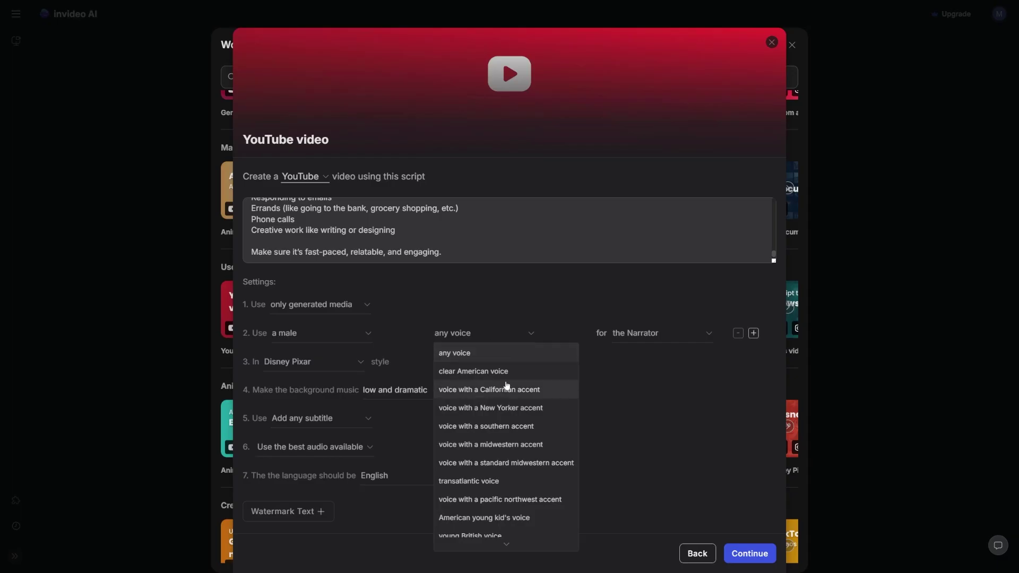
pyautogui.click(508, 373)
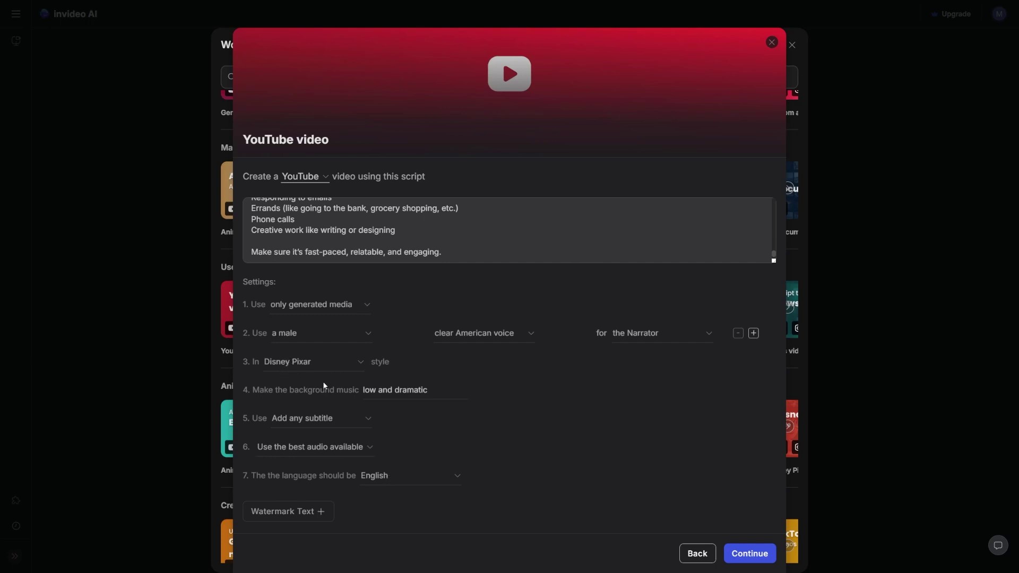
# Step: Turn subtitles off, limit music to the YouTube Audio Library, and confirm the settings
pyautogui.moveTo(433, 390); pyautogui.dragTo(363, 392)
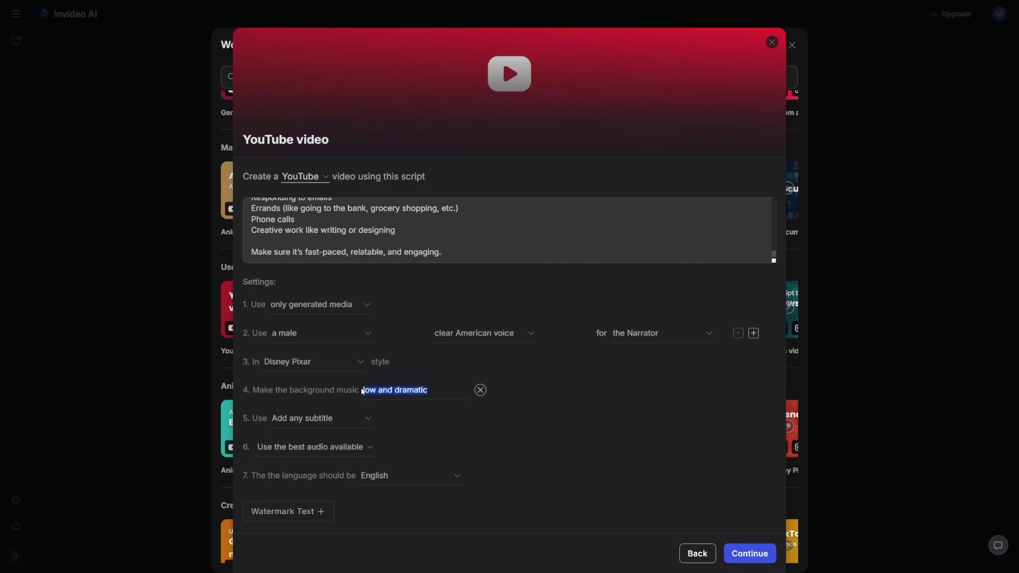
pyautogui.click(302, 418)
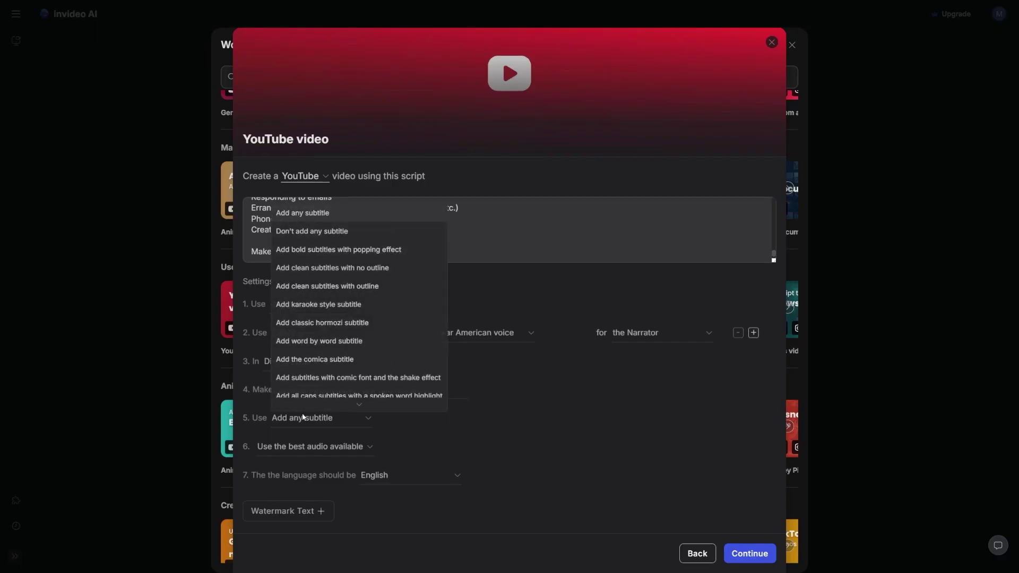
pyautogui.click(311, 228)
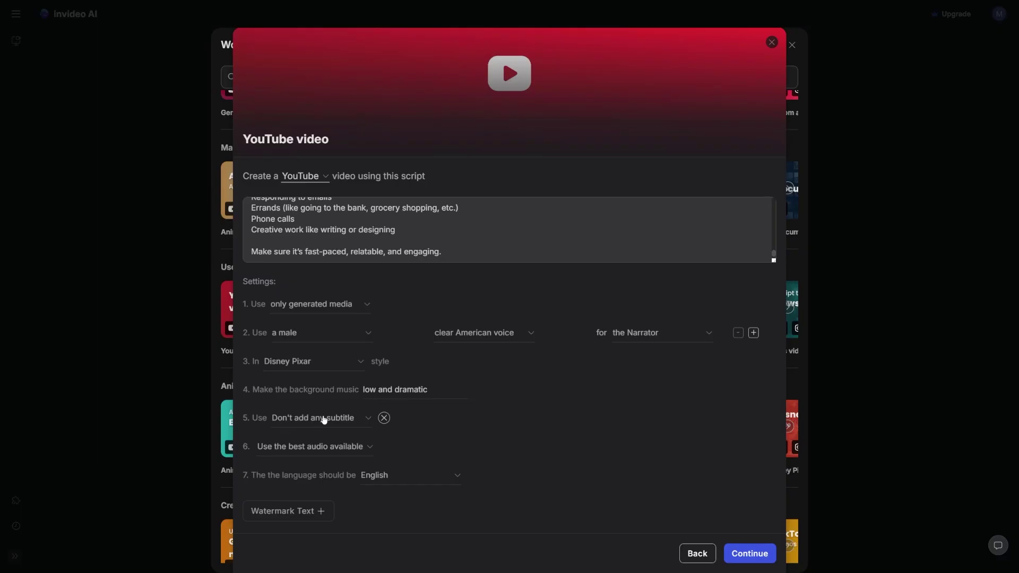
pyautogui.click(304, 448)
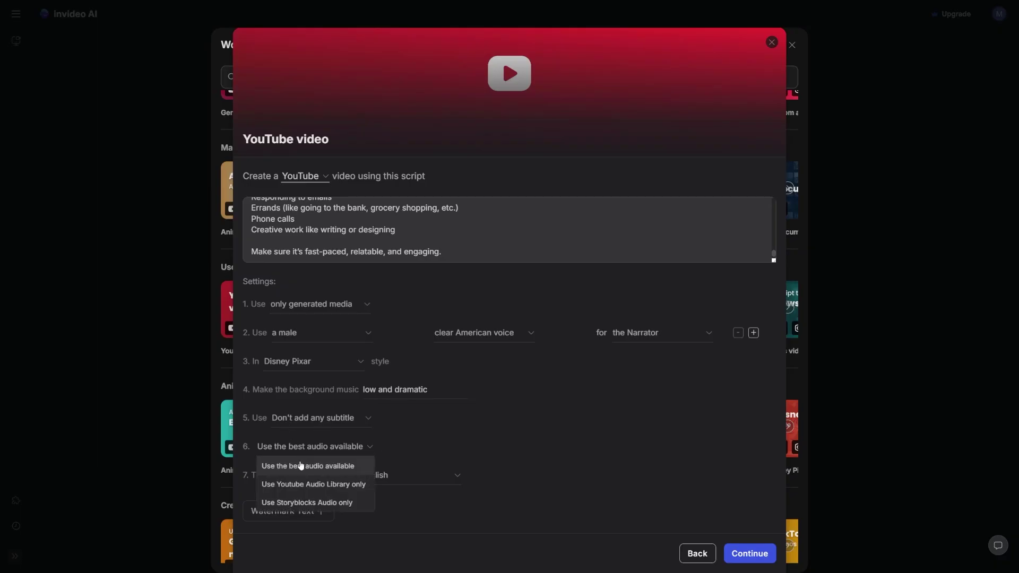
pyautogui.click(321, 484)
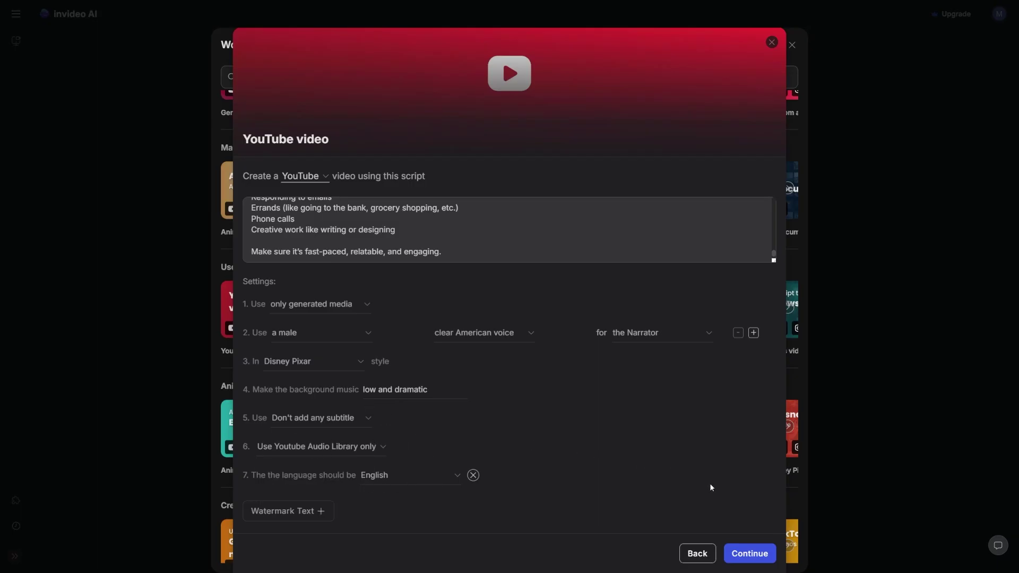
pyautogui.click(748, 554)
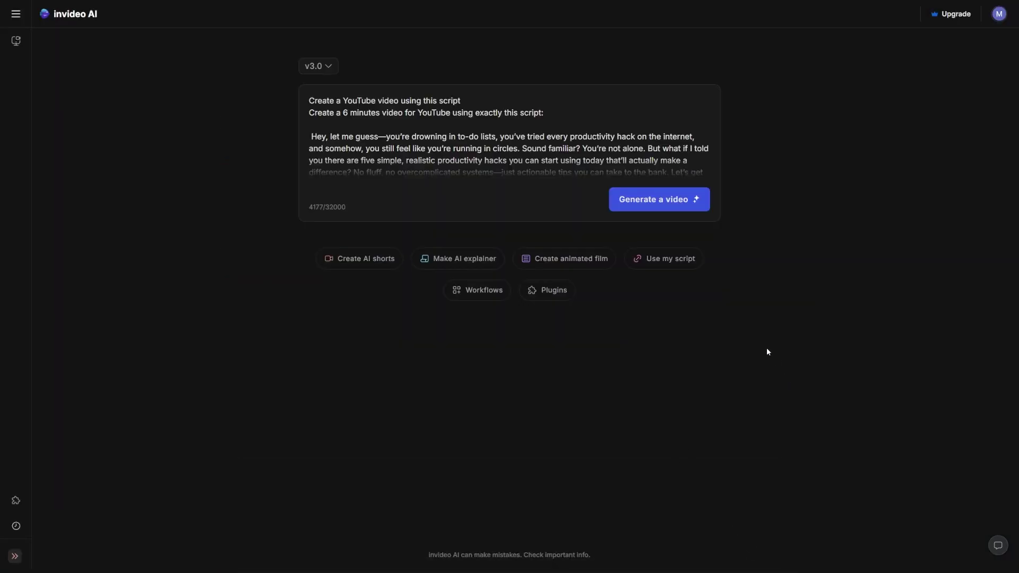
# Step: Generate a video from the prompt, accepting the suggested audience, look and platform
pyautogui.click(672, 203)
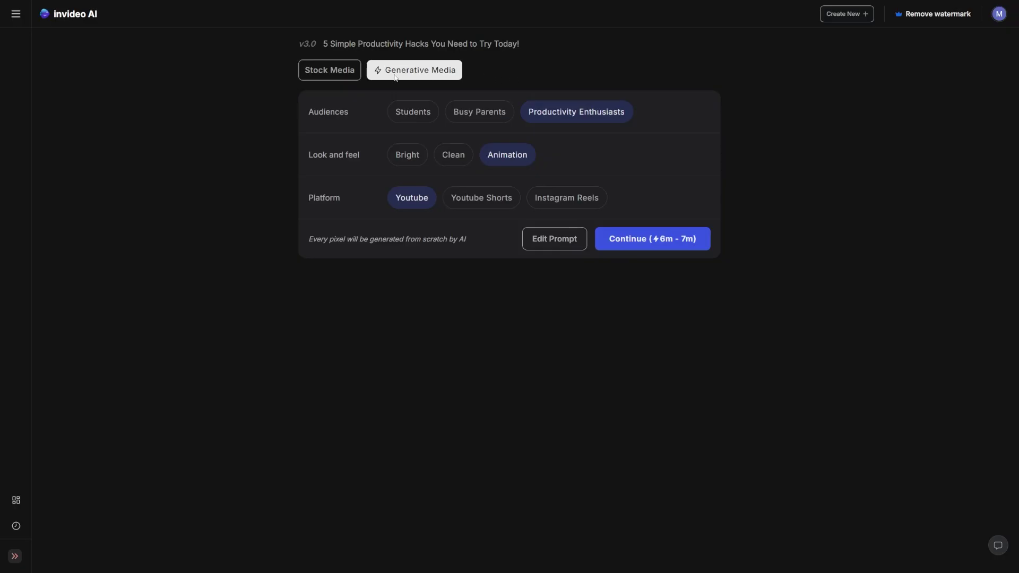
pyautogui.moveTo(306, 112); pyautogui.dragTo(359, 113)
pyautogui.moveTo(307, 197); pyautogui.dragTo(383, 199)
pyautogui.click(670, 244)
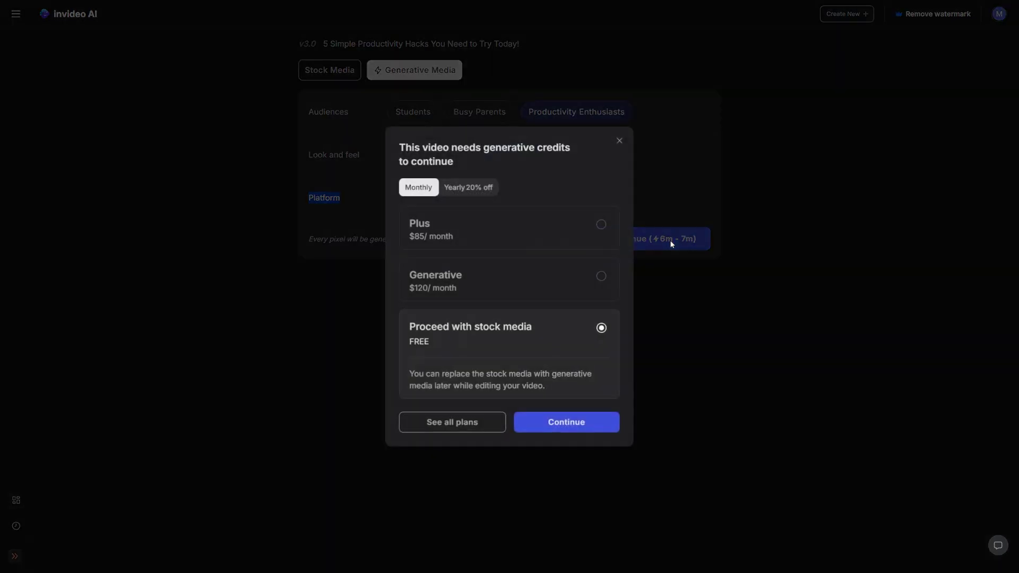
# Step: Proceed with free stock media and decline browser notifications
pyautogui.click(587, 423)
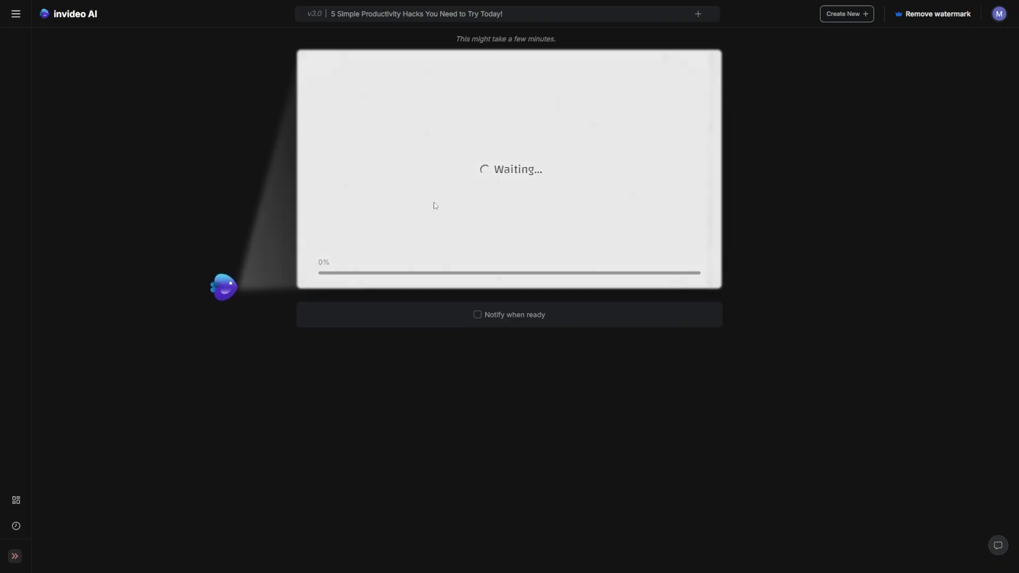
pyautogui.click(477, 314)
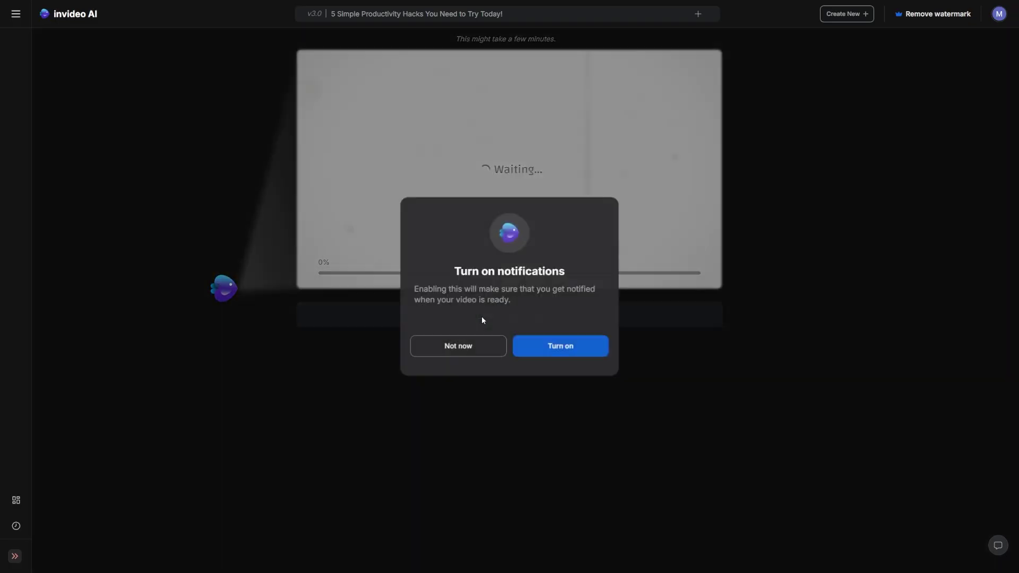
pyautogui.click(485, 350)
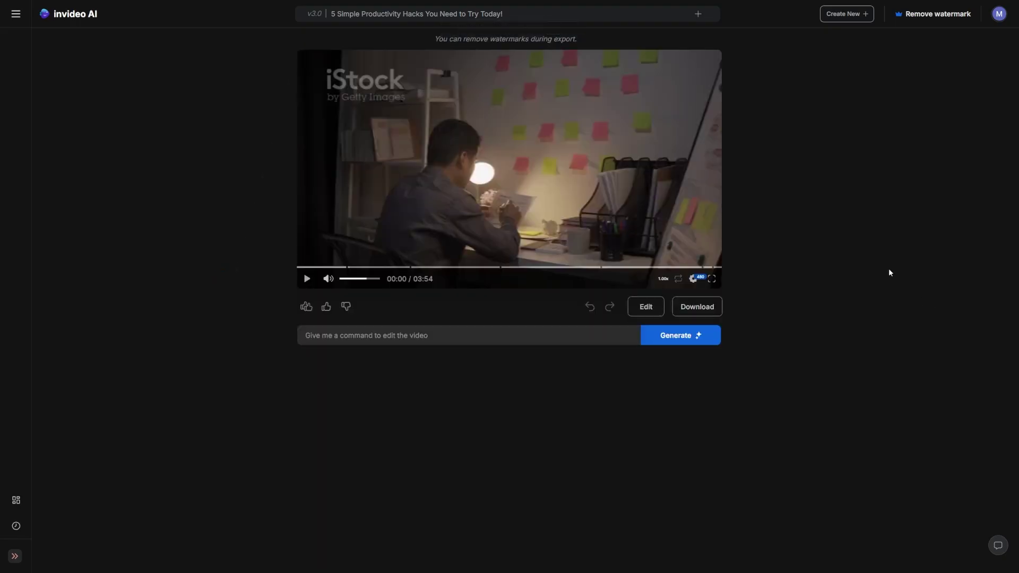
# Step: Inspect the video's Script, Music, Media and Settings tabs without changes, then open download options
pyautogui.click(642, 306)
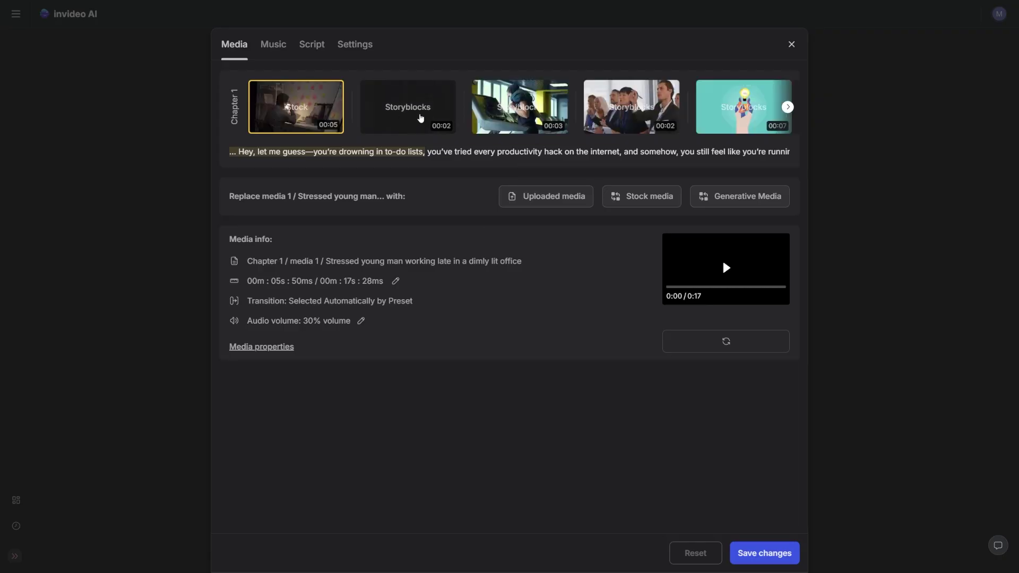
pyautogui.click(309, 44)
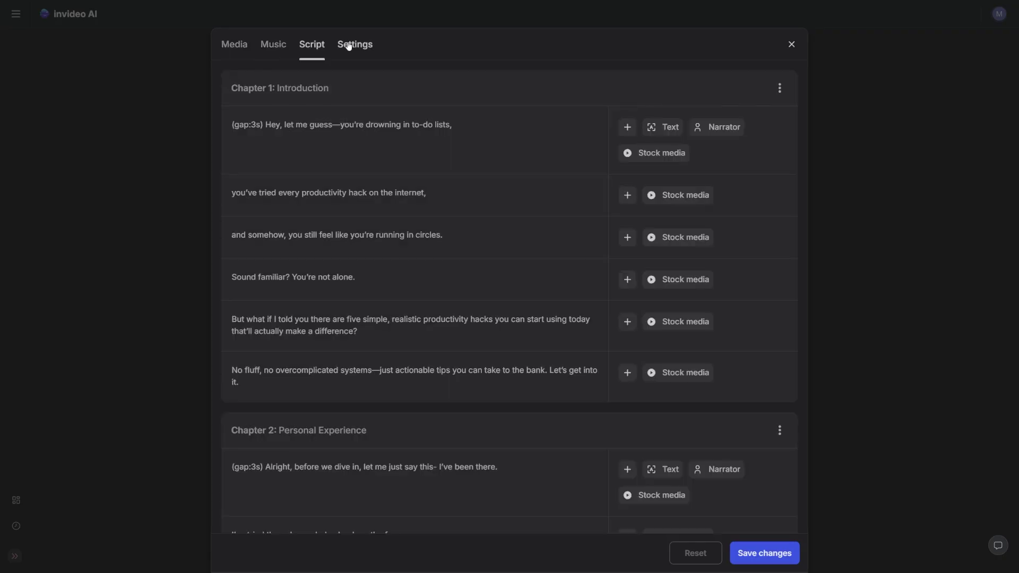
pyautogui.click(268, 44)
pyautogui.click(236, 44)
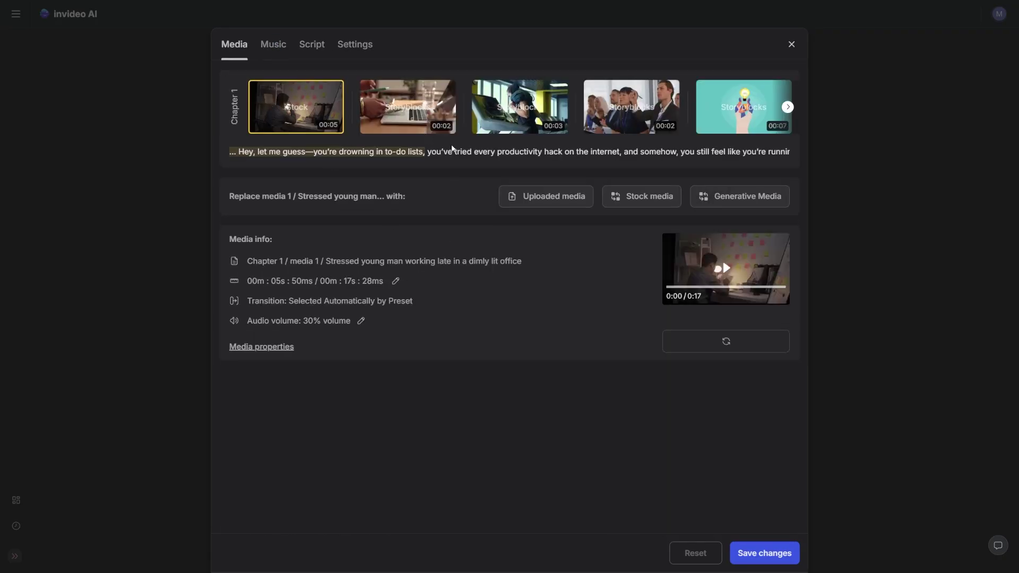
pyautogui.click(313, 45)
pyautogui.scroll(-4, 366, 223)
pyautogui.scroll(4, 366, 223)
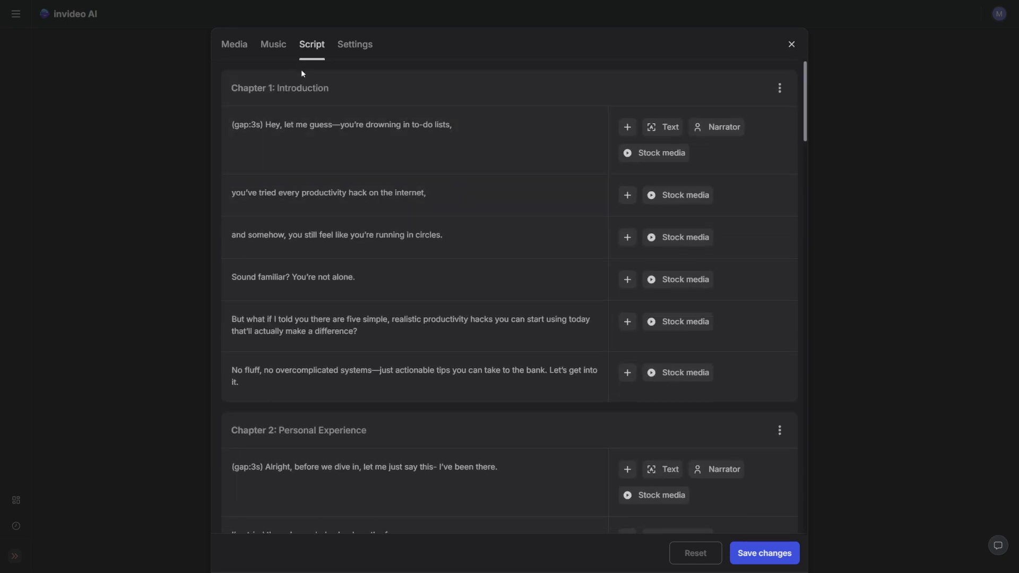
pyautogui.click(367, 44)
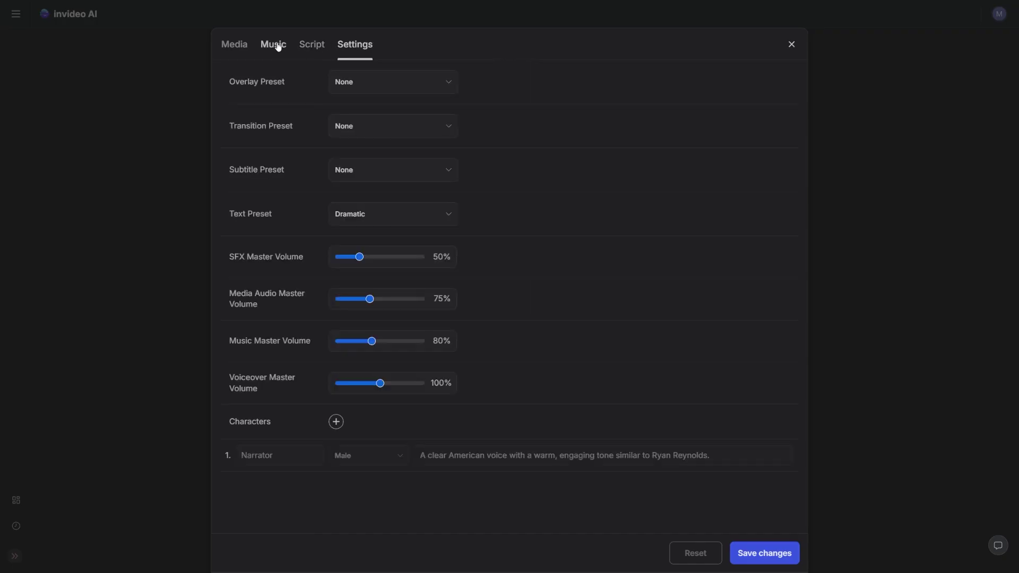
pyautogui.click(791, 45)
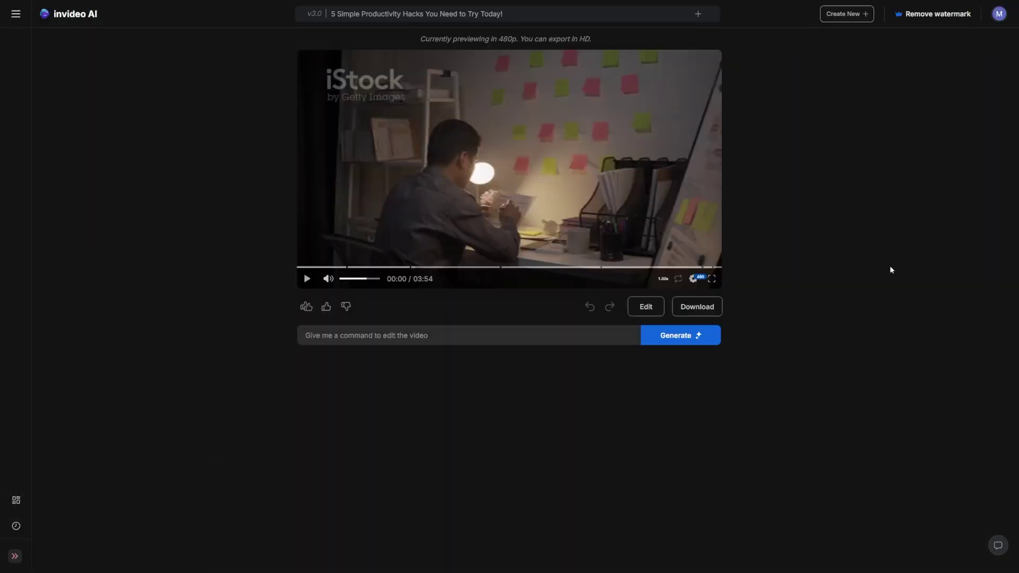
pyautogui.click(686, 311)
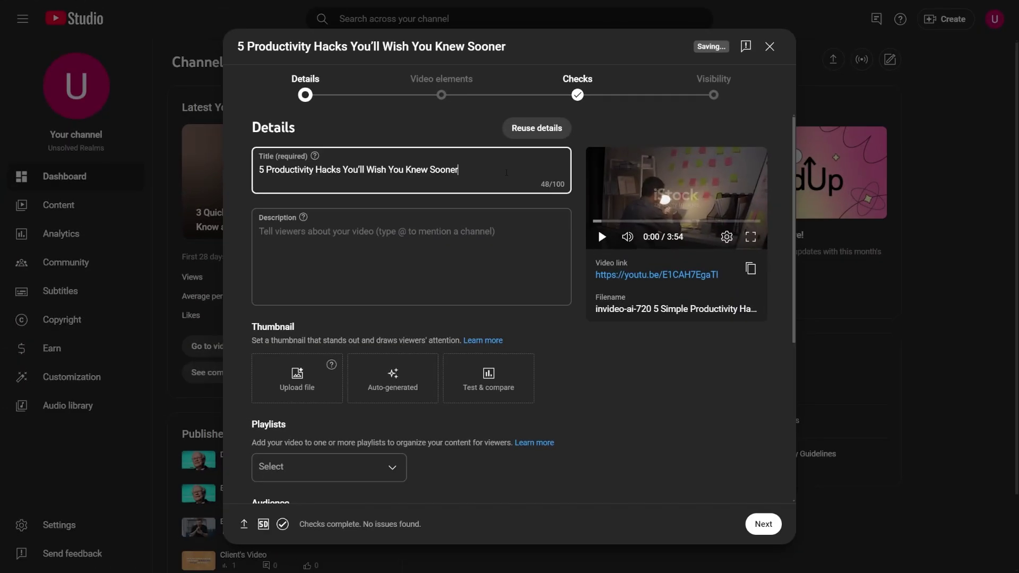
# Step: End the title with '!' and paste the prepared 586-character productivity-hacks description
pyautogui.write('!')
pyautogui.click(513, 233)
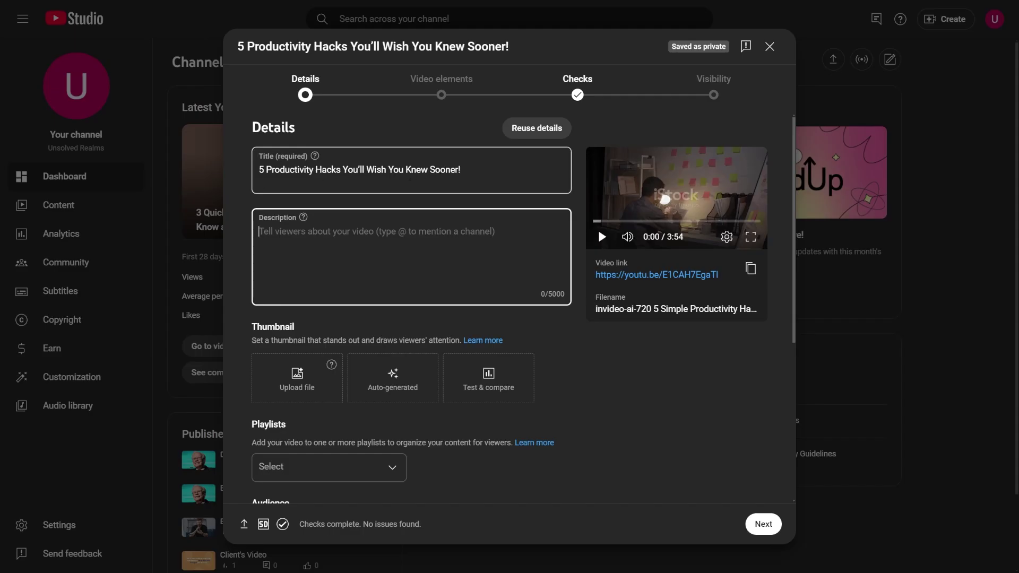
pyautogui.tripleClick(494, 171)
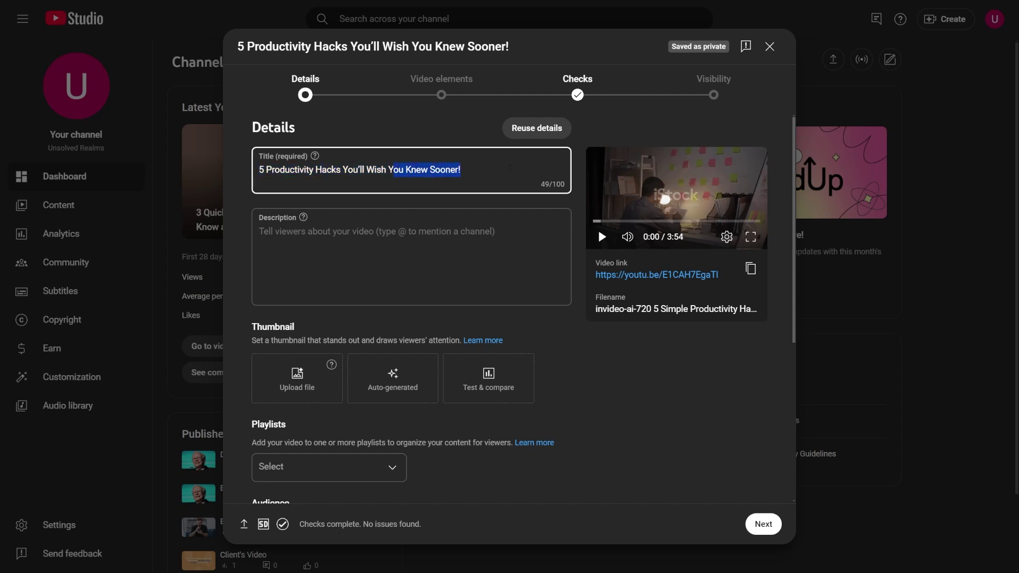
pyautogui.write("Want to get more done in less time and boost your day? These 5 simple yet powerful productivity hacks will help you stay focused, prioritize tasks, and achieve your goals faster! From streamlining your workflow to avoiding distractions, discover the secrets to maximizing your daily productivity and achieving a better work-life balance. Whether you're a student, entrepreneur, or simply looking to get more out of your day, these actionable tips will help you get started immediately. So, what are you waiting for? Watch now and start boosting your day with these 5 productivity hacks!")
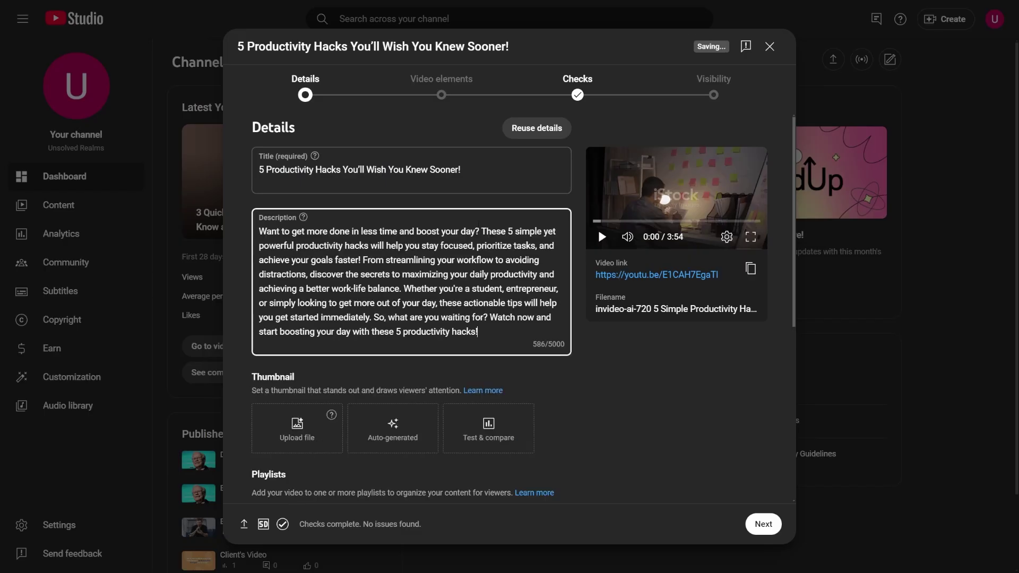
# Step: Select the whole description paragraph, then deselect it
pyautogui.moveTo(260, 232); pyautogui.dragTo(479, 332)
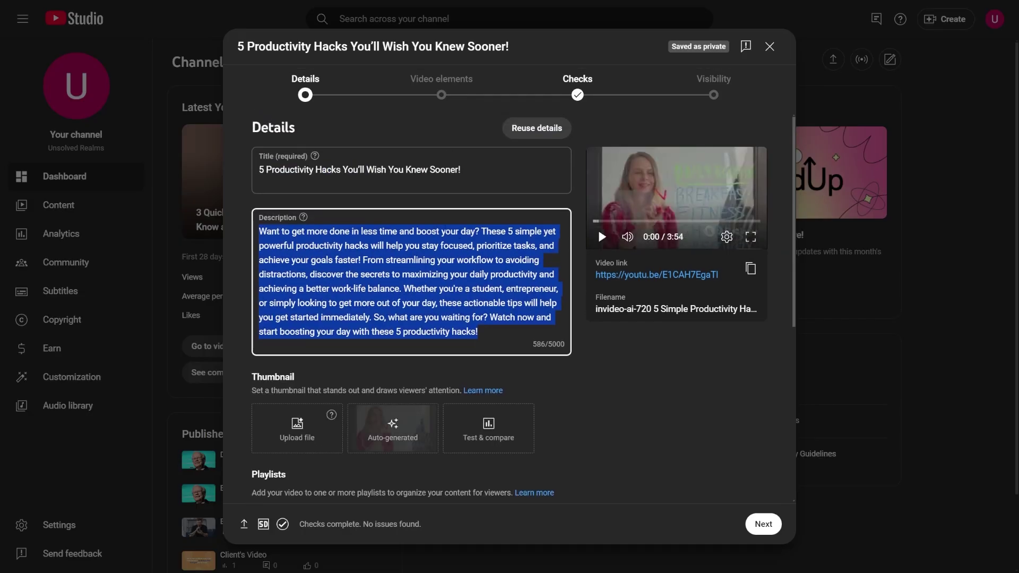
pyautogui.scroll(-2, 597, 227)
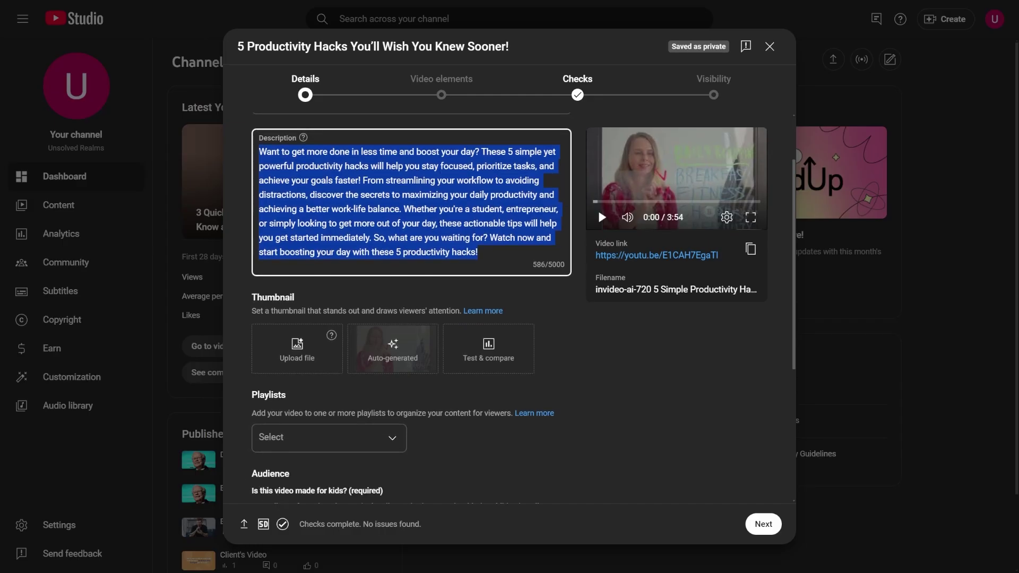
pyautogui.click(577, 321)
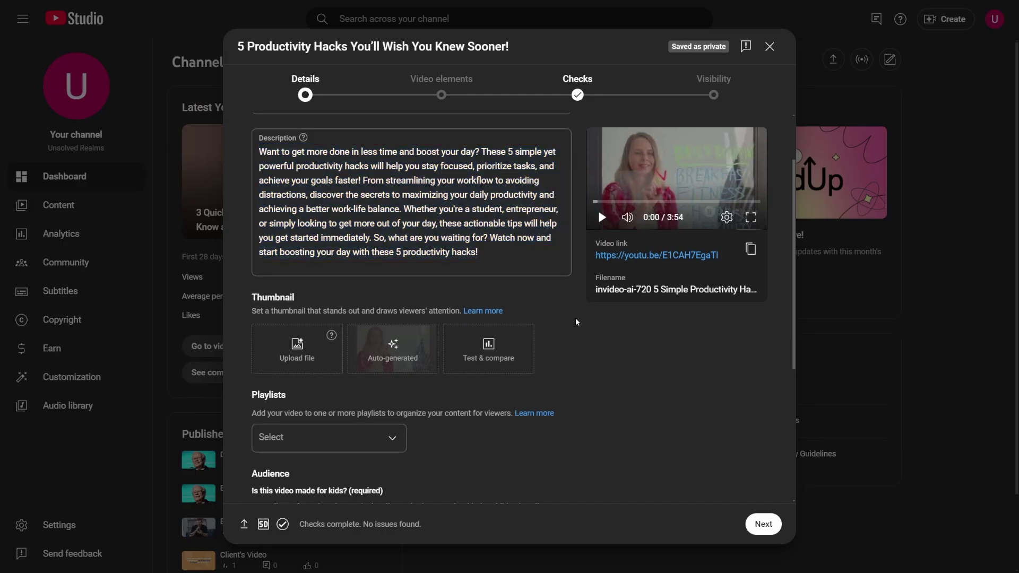
# Step: Expand Show more to review the promotion, tags and language details
pyautogui.scroll(-5, 576, 322)
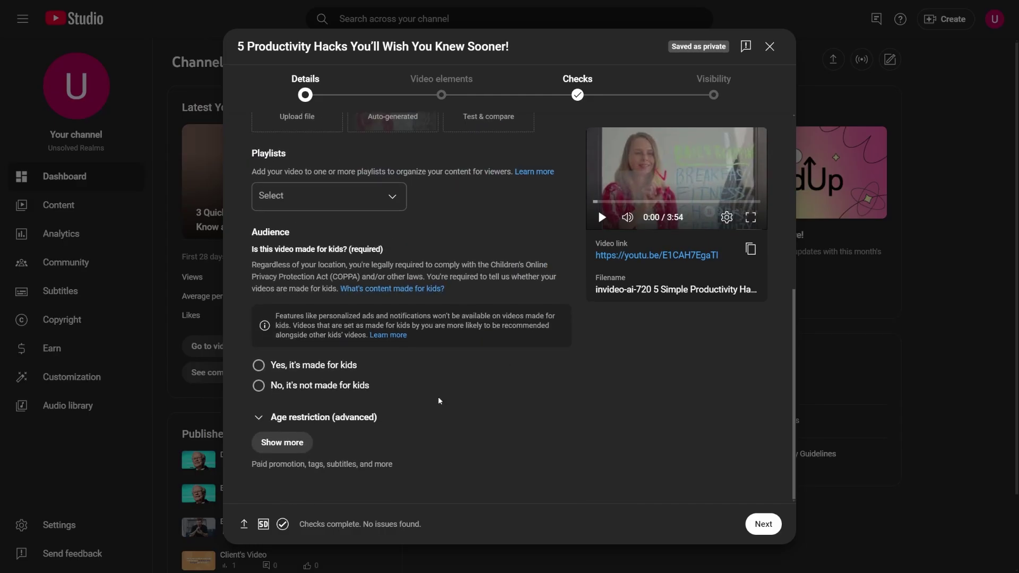
pyautogui.click(299, 442)
pyautogui.scroll(-10, 393, 418)
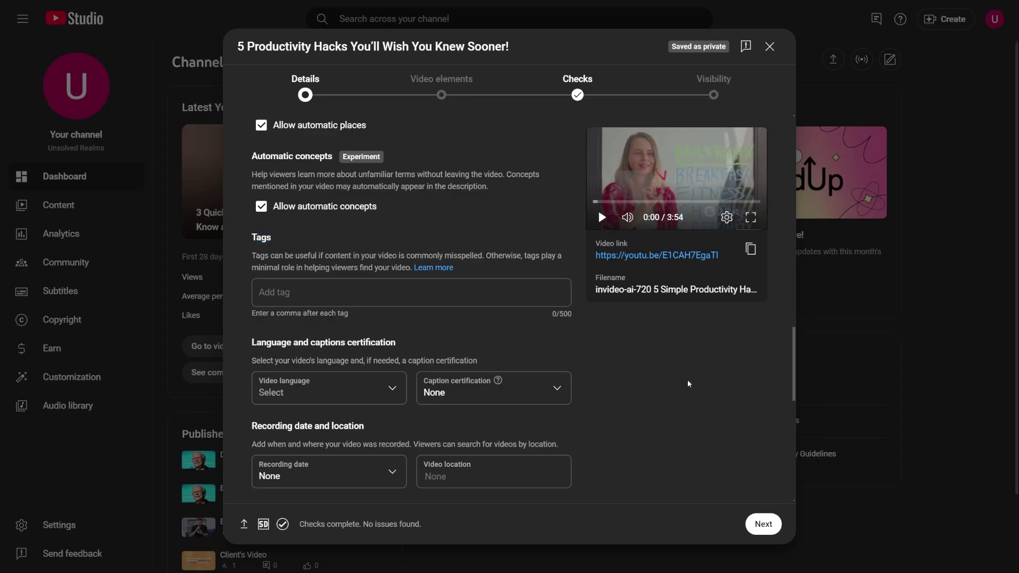
pyautogui.scroll(10, 286, 289)
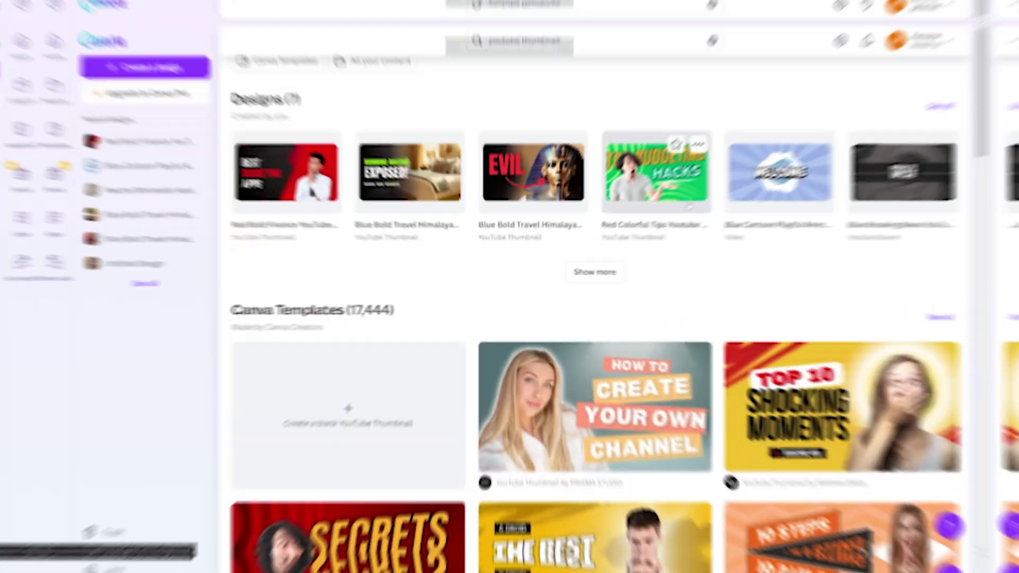
pyautogui.scroll(-5, 535, 245)
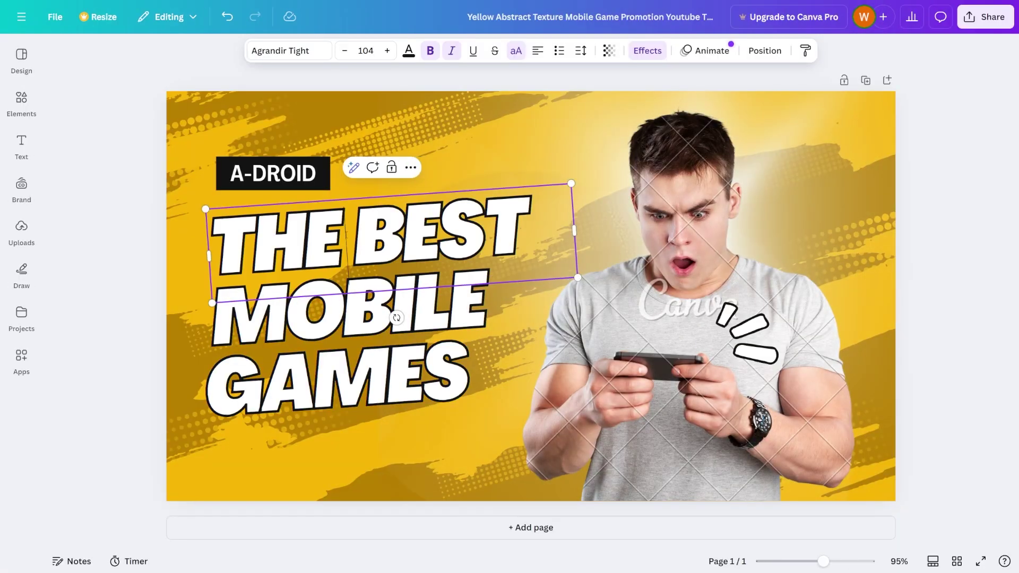
# Step: Retype the thumbnail headline as '5 BEST PRODUCTIVITY TIPS'
pyautogui.write('5')
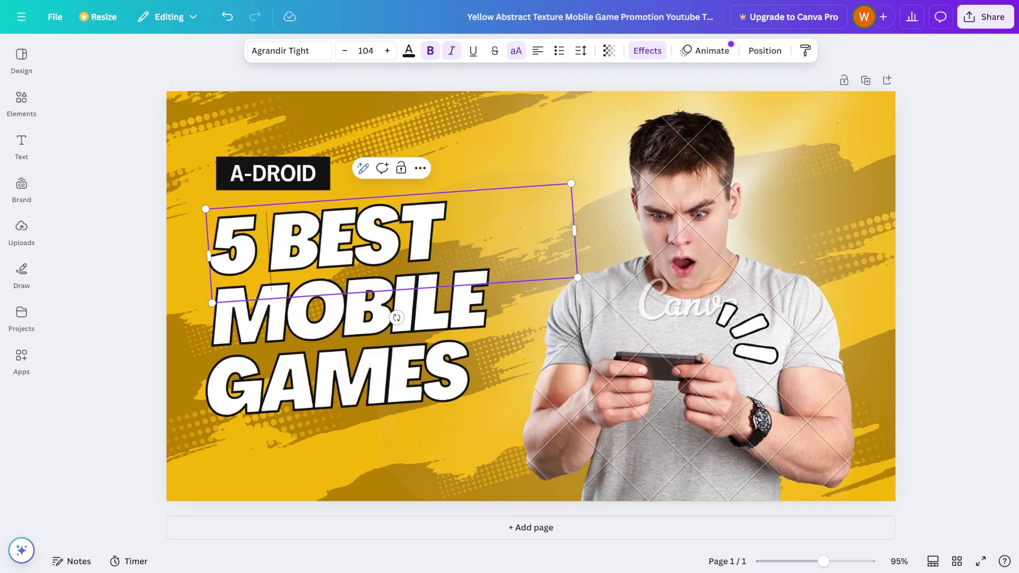
pyautogui.doubleClick(302, 317)
pyautogui.write('PRODUCTIVI')
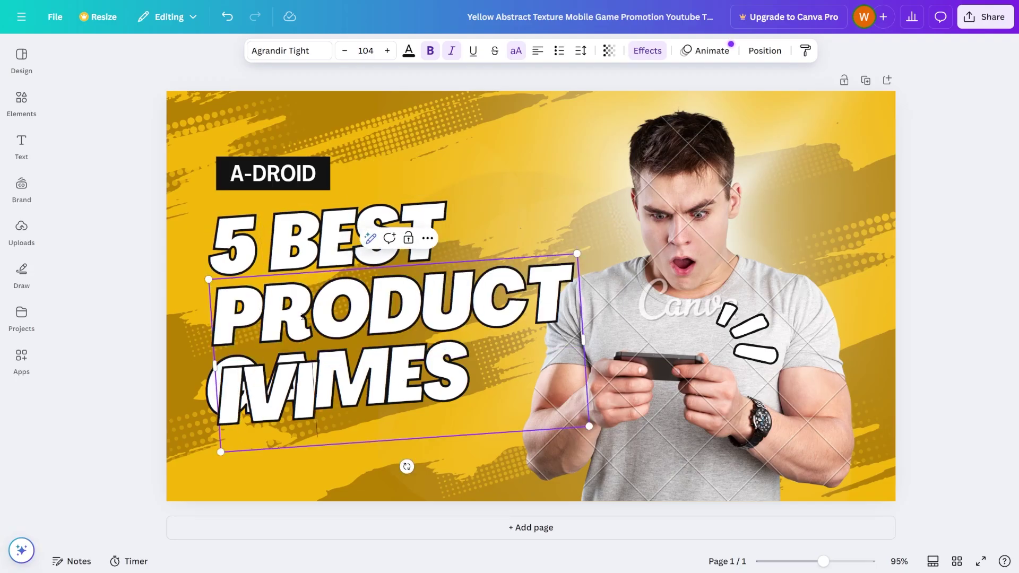
pyautogui.write('TY')
pyautogui.click(504, 375)
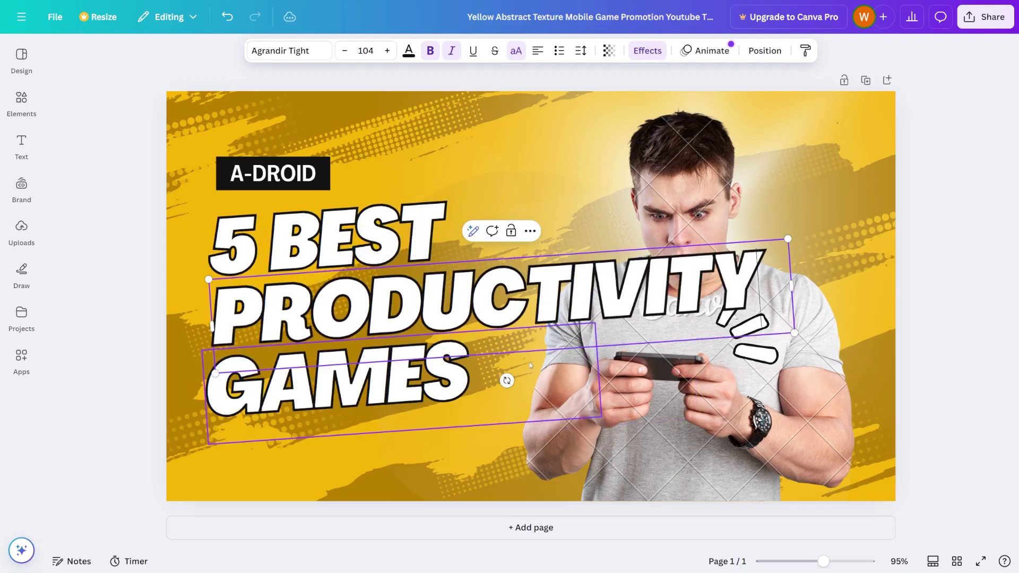
pyautogui.doubleClick(415, 366)
pyautogui.write('TIPS')
# Step: Fit PRODUCTIVITY on one row, and move TIPS up beneath it and enlarge it
pyautogui.click(621, 299)
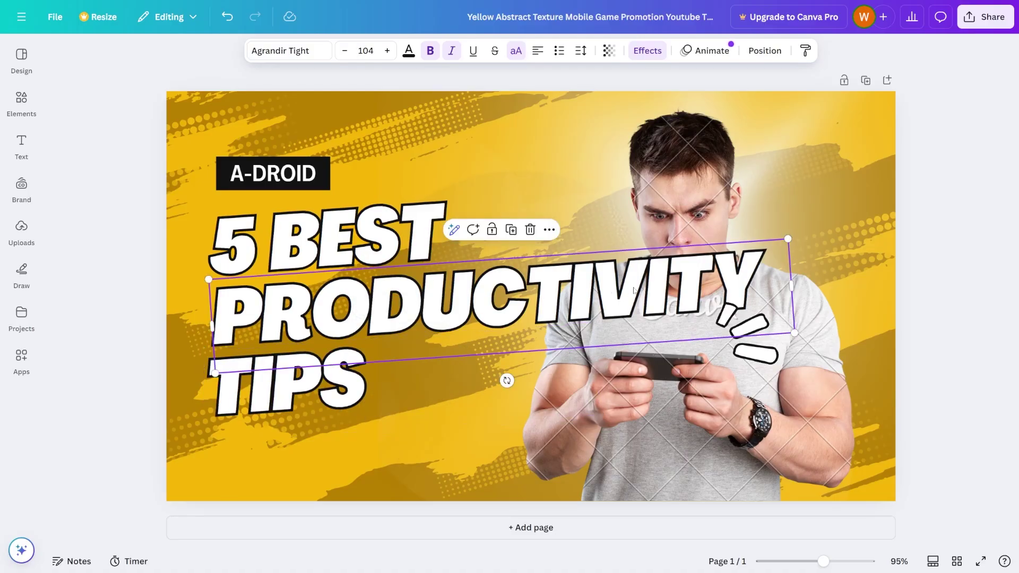
pyautogui.moveTo(795, 335); pyautogui.dragTo(467, 298)
pyautogui.moveTo(298, 372); pyautogui.dragTo(296, 329)
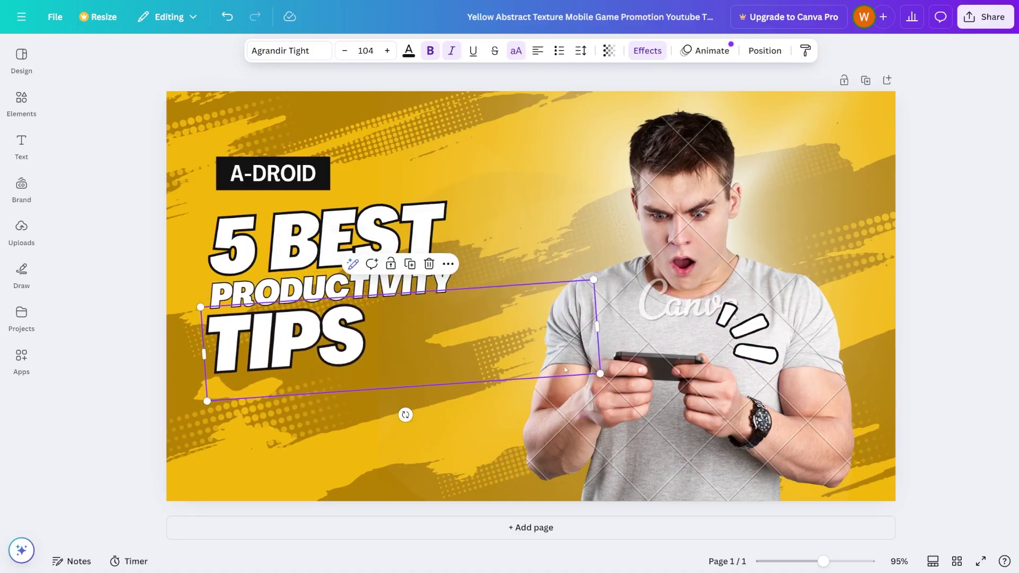
pyautogui.moveTo(600, 376); pyautogui.dragTo(785, 413)
# Step: Delete the A-DROID label and scale up the whole headline together
pyautogui.click(273, 173)
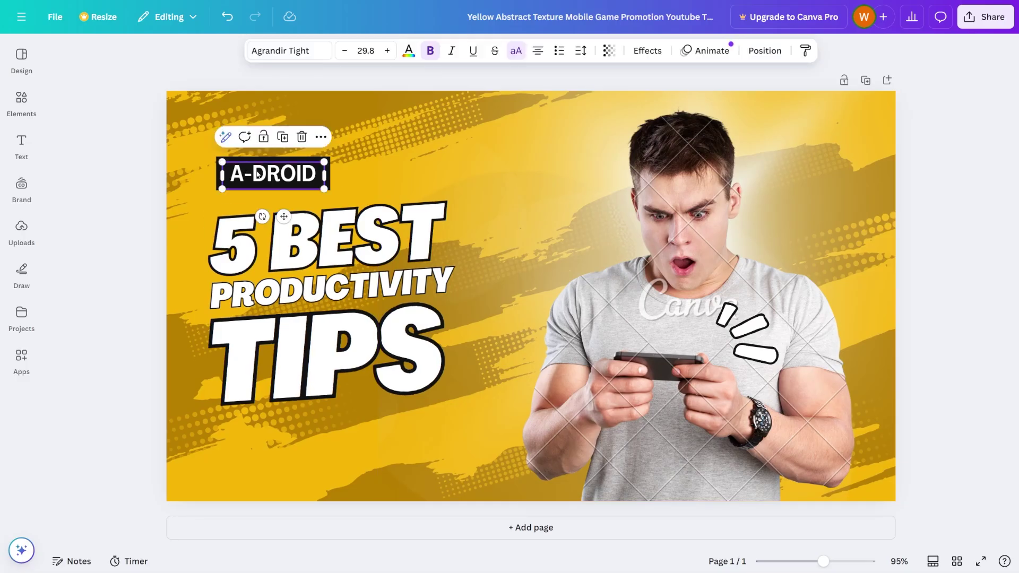
pyautogui.press('Delete')
pyautogui.click(366, 265)
pyautogui.hotkey('ctrl', 'a')
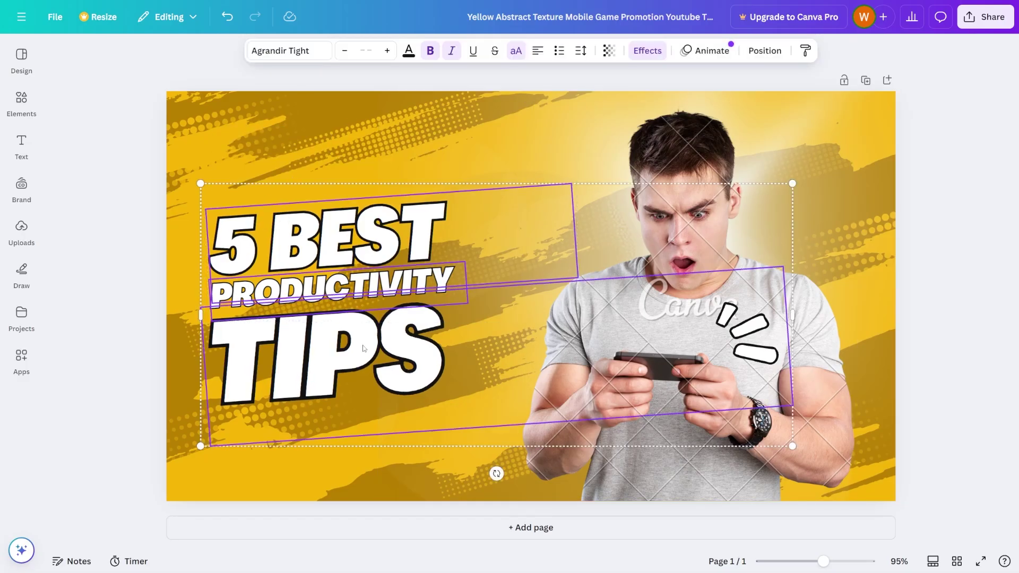
pyautogui.moveTo(785, 445); pyautogui.dragTo(973, 527)
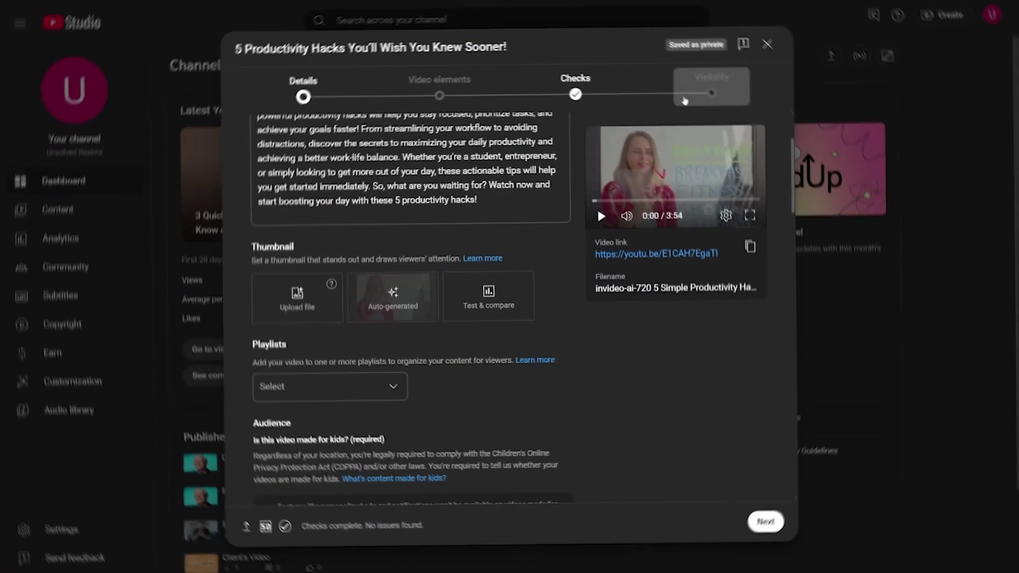
# Step: Mark the video as not made for kids and set its visibility to Public
pyautogui.scroll(-5, 311, 371)
pyautogui.click(308, 380)
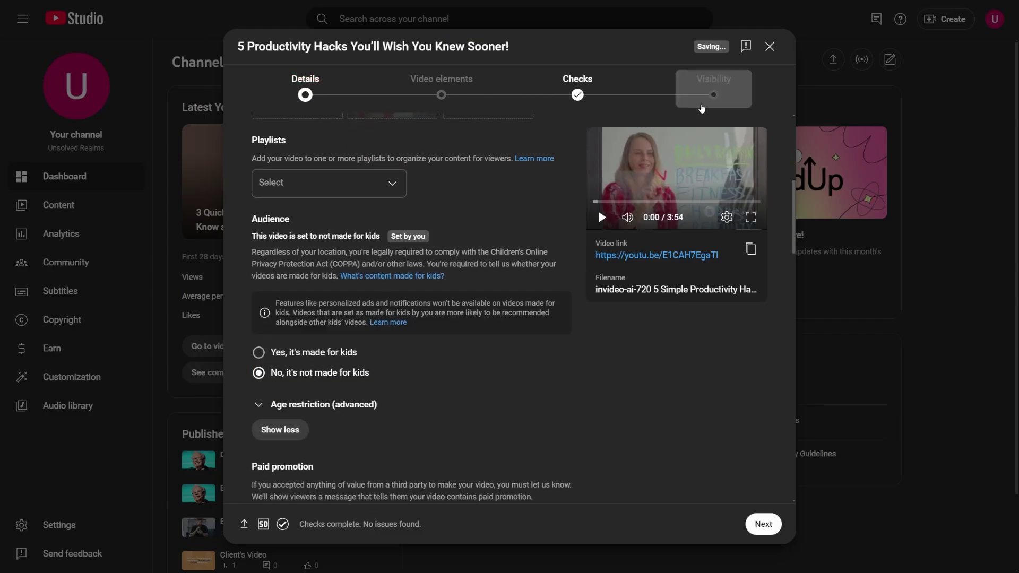
pyautogui.click(711, 91)
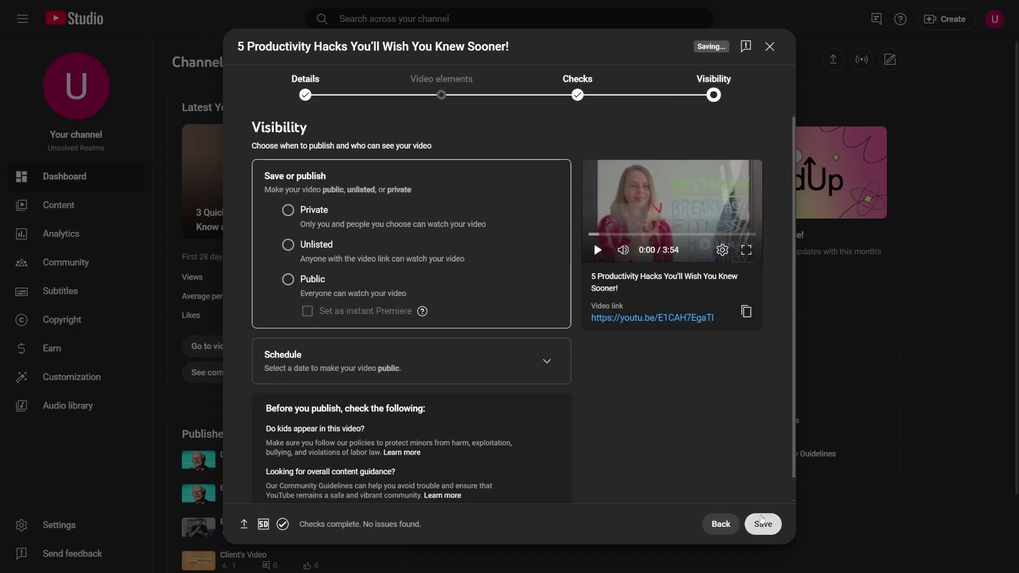
pyautogui.click(306, 281)
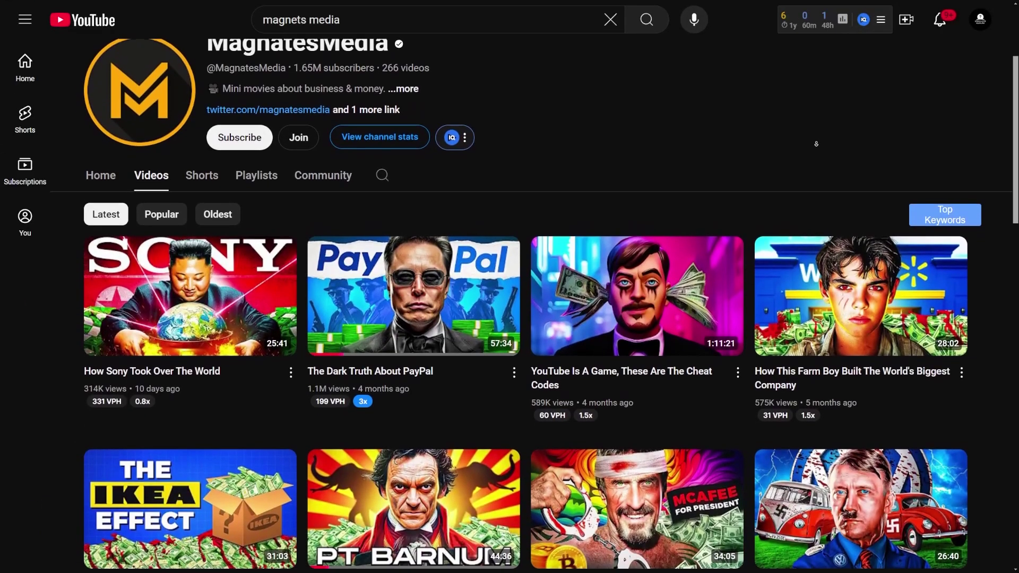
# Step: Scroll through the MagnatesMedia channel's Videos tab to browse its older uploads
pyautogui.scroll(-1, 816, 145)
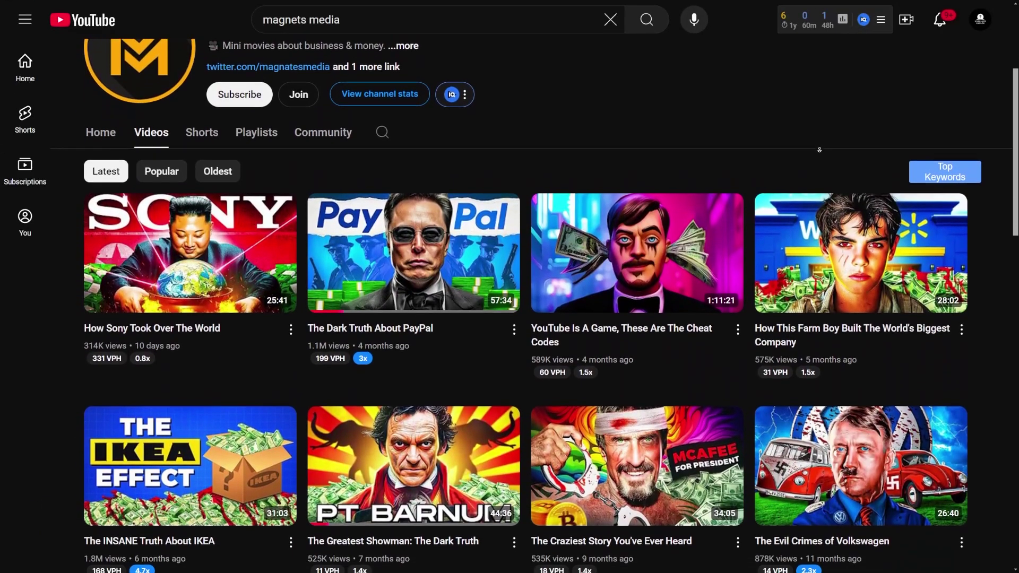
pyautogui.scroll(-1, 819, 150)
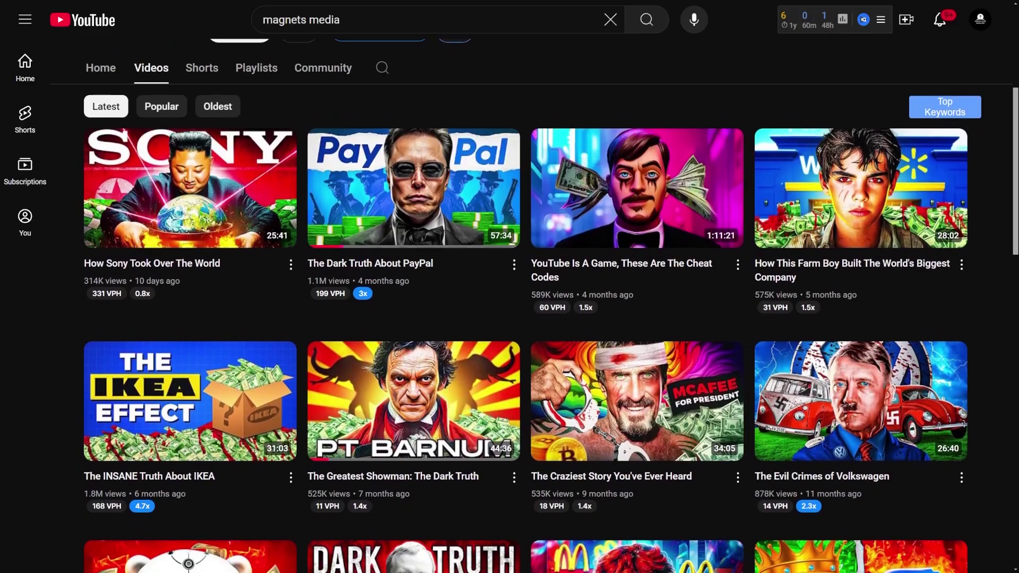
pyautogui.scroll(-1, 819, 149)
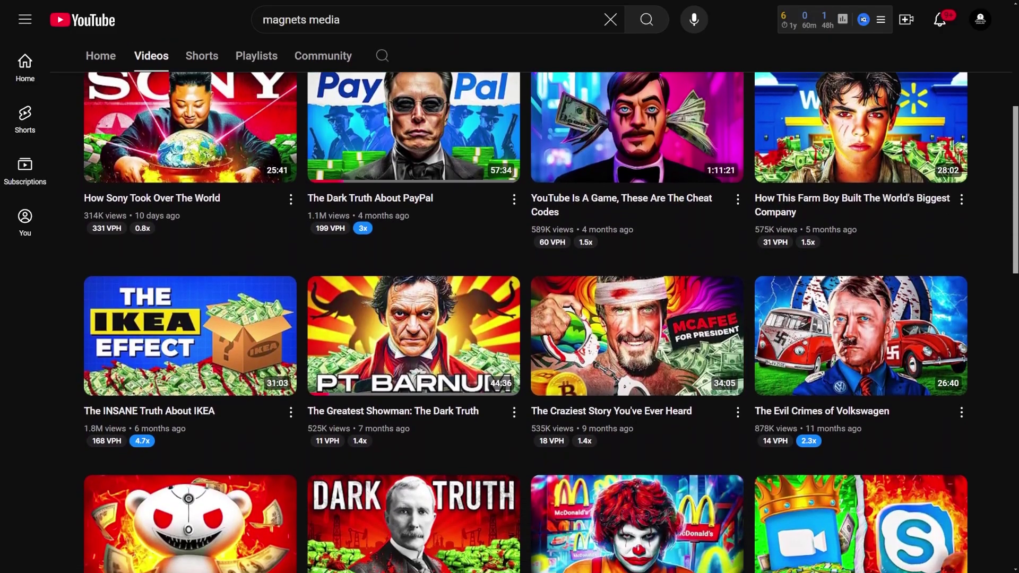
pyautogui.scroll(-1, 819, 149)
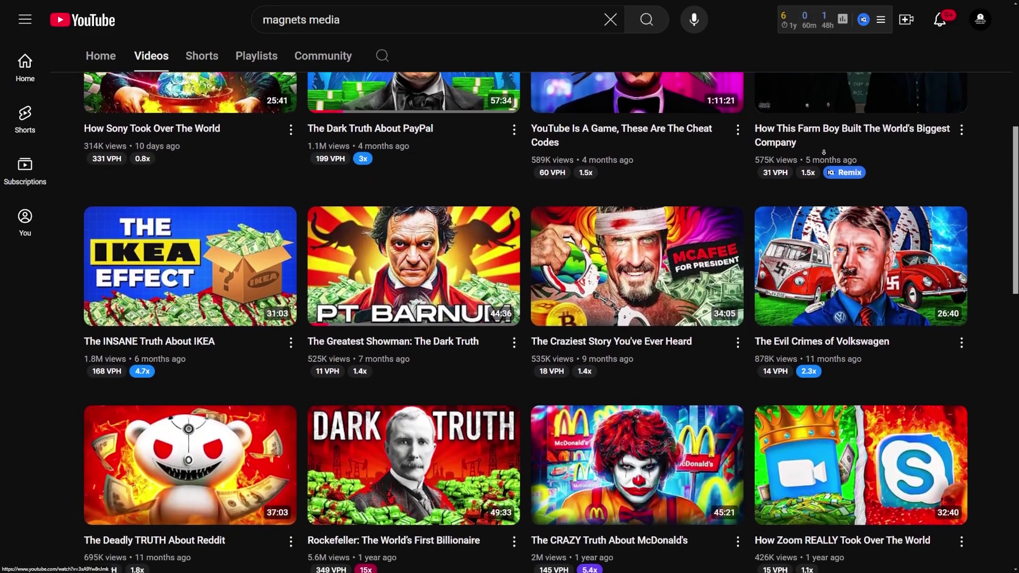
pyautogui.scroll(-3, 781, 272)
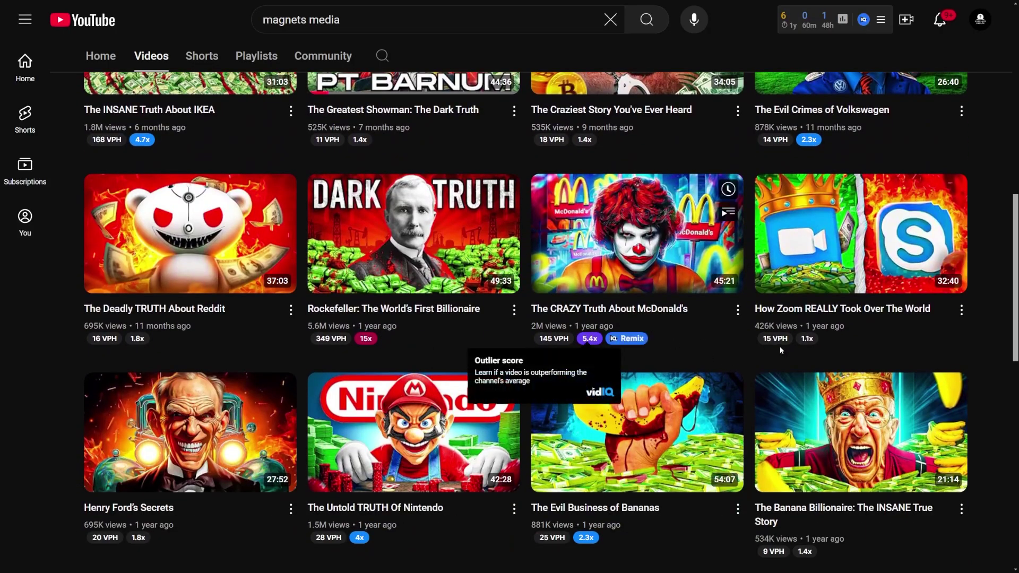
pyautogui.scroll(3, 778, 346)
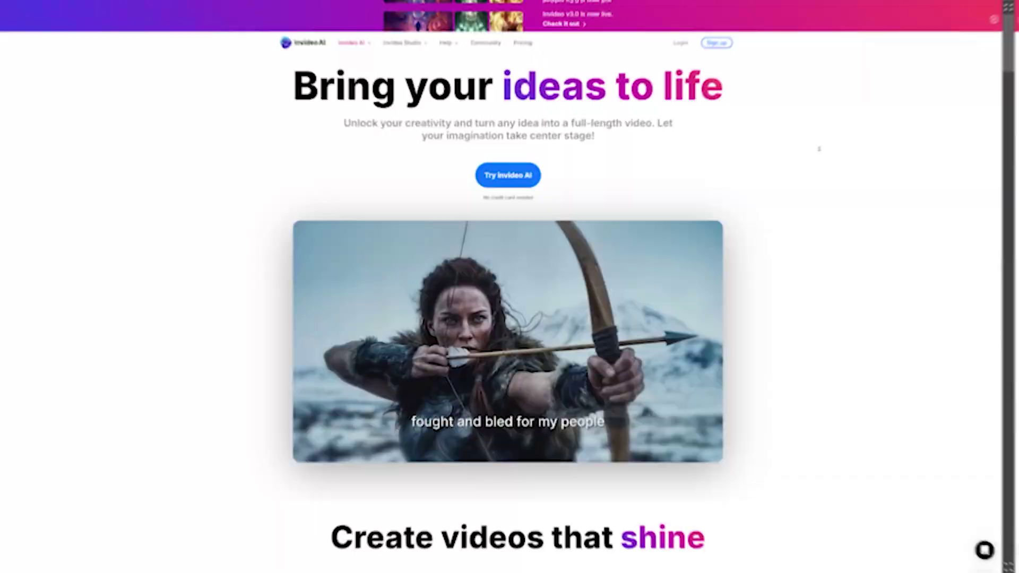
pyautogui.scroll(-3, 826, 157)
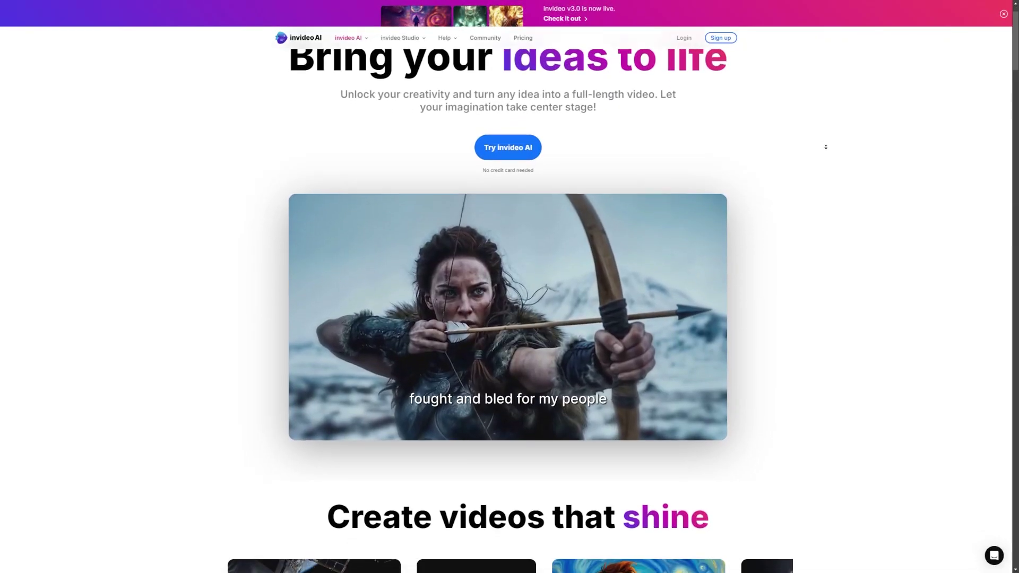
pyautogui.scroll(-3, 827, 160)
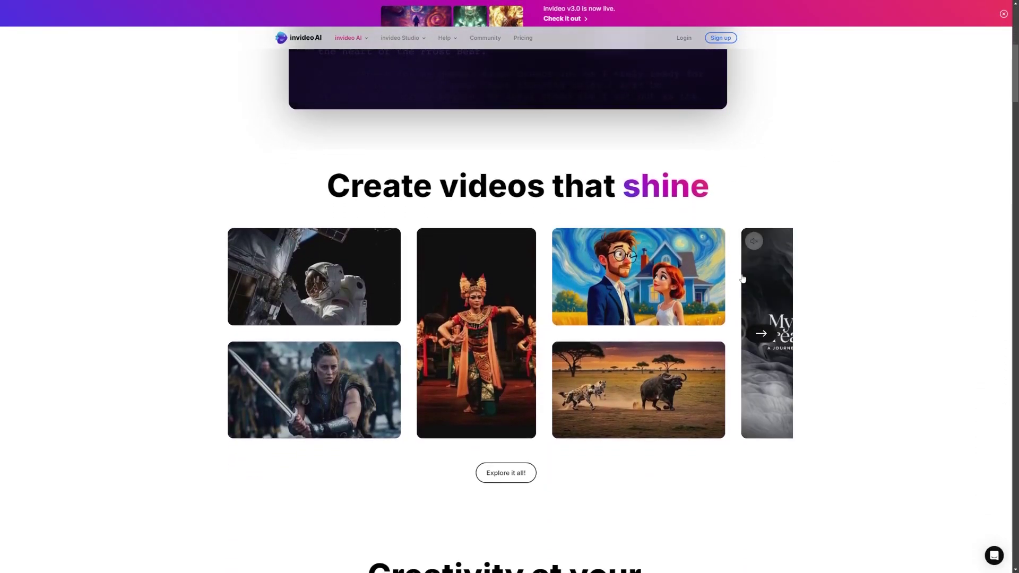
pyautogui.scroll(6, 832, 152)
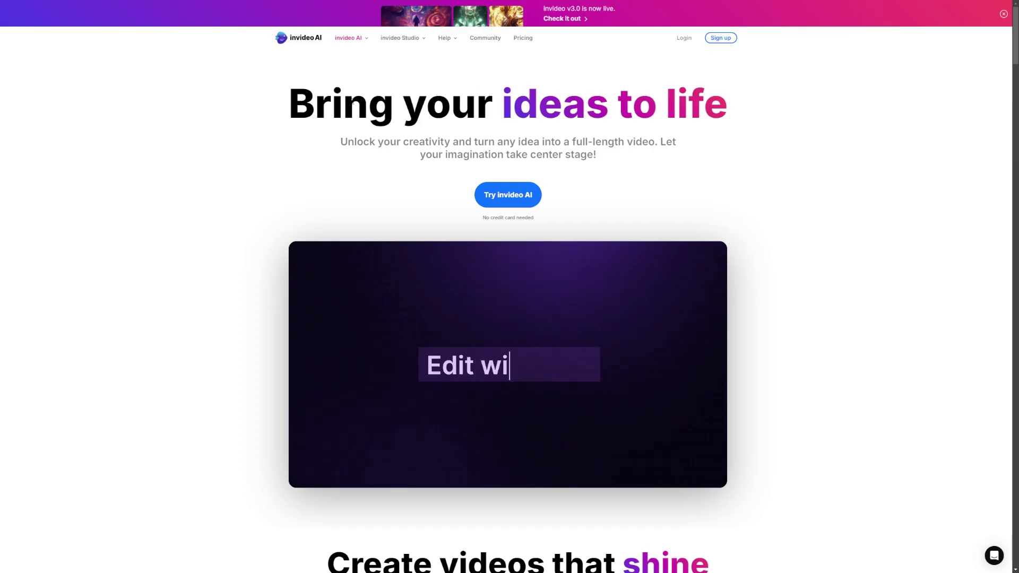
pyautogui.click(791, 118)
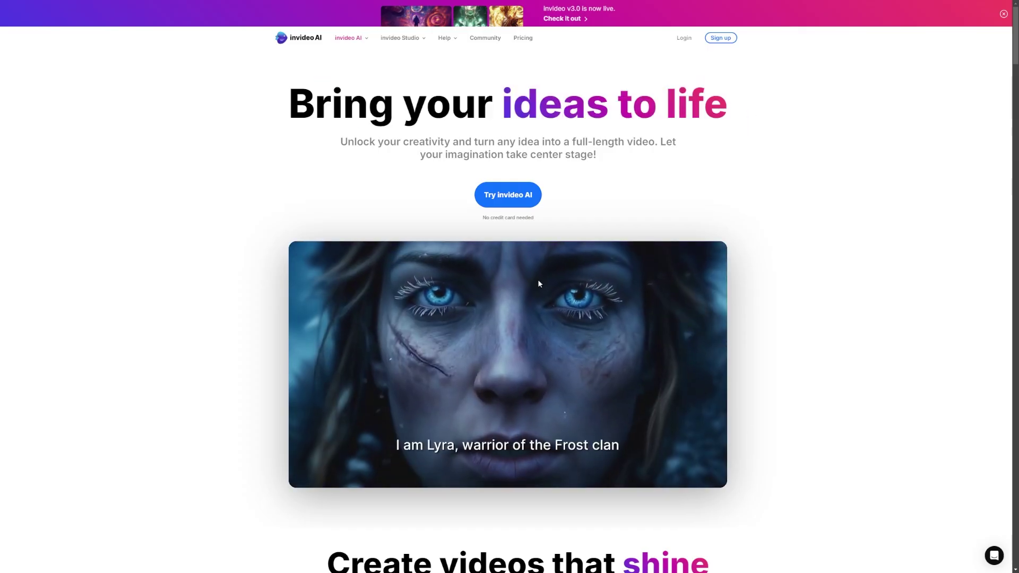